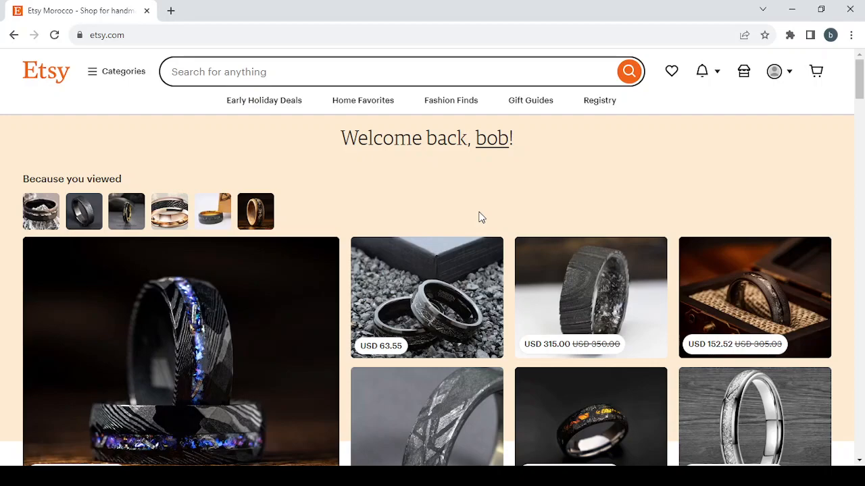
- Look through the recommended, recently viewed and sponsored rings on the Etsy homepage
scroll(480, 216, down, 1)
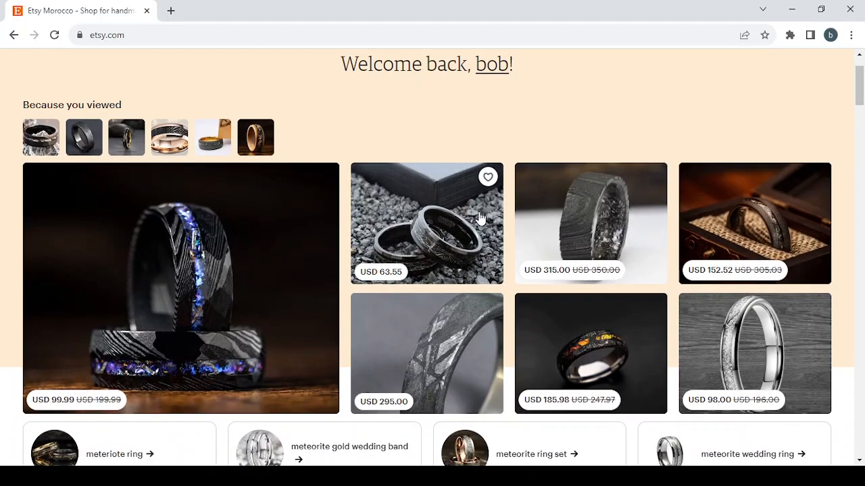
scroll(481, 217, down, 1)
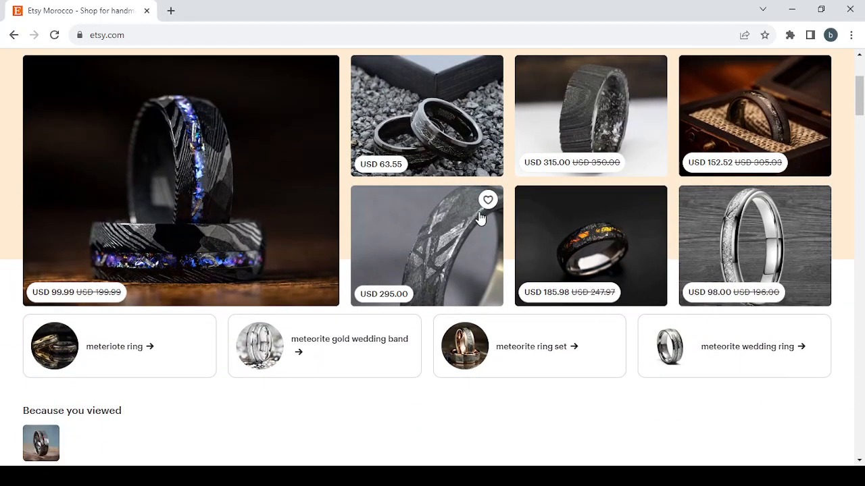
scroll(481, 218, up, 2)
scroll(481, 217, down, 5)
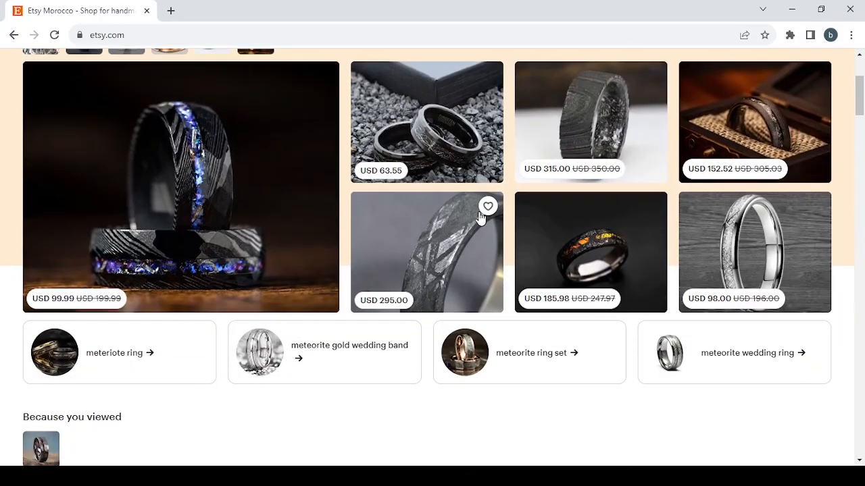
scroll(481, 216, down, 2)
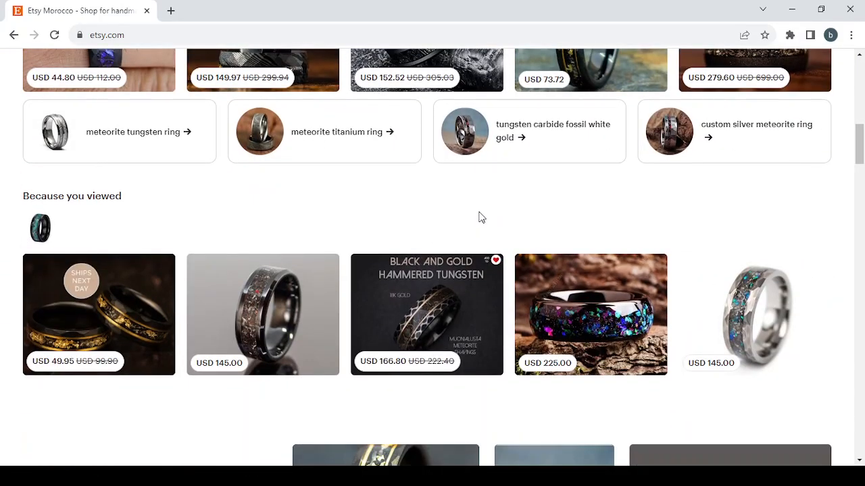
scroll(481, 217, down, 3)
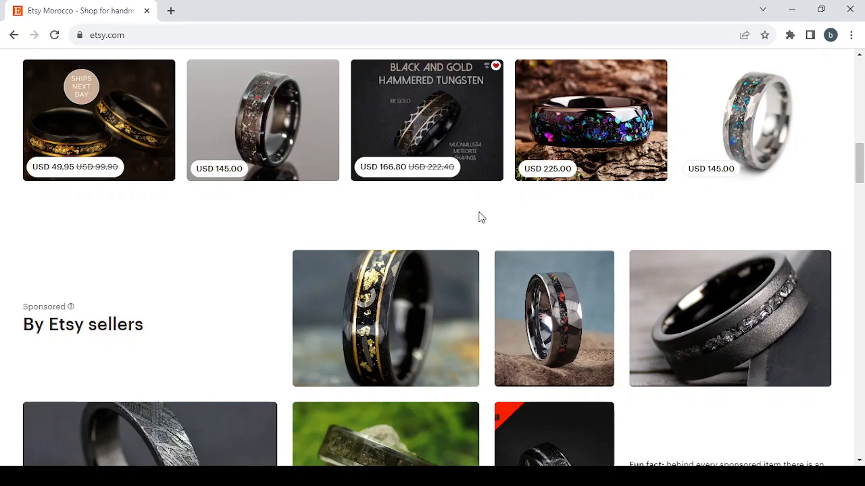
scroll(481, 217, down, 1)
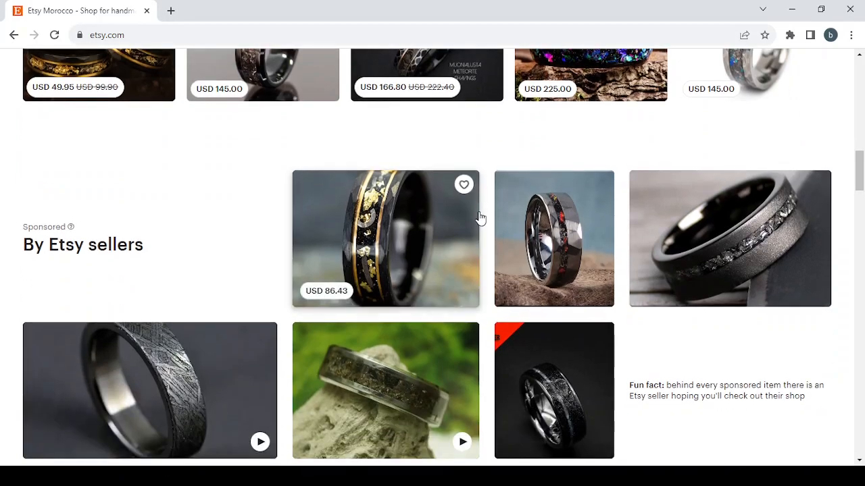
scroll(480, 217, down, 4)
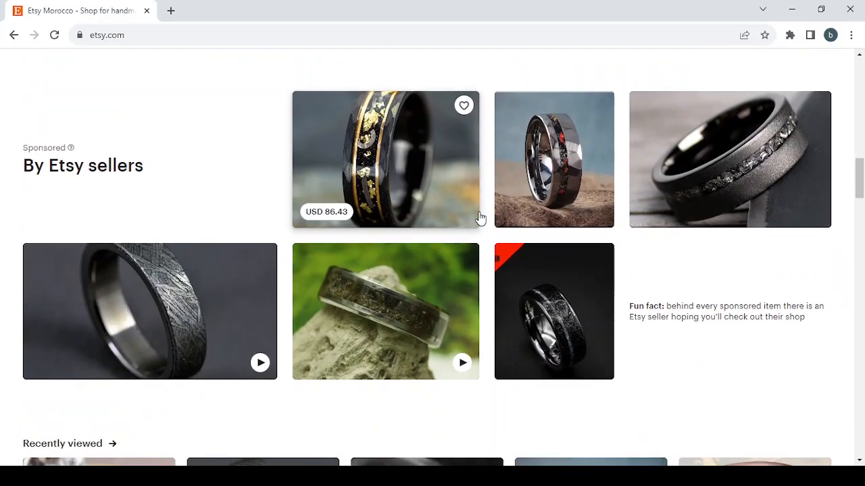
scroll(479, 218, up, 15)
scroll(479, 218, down, 1)
scroll(479, 216, down, 2)
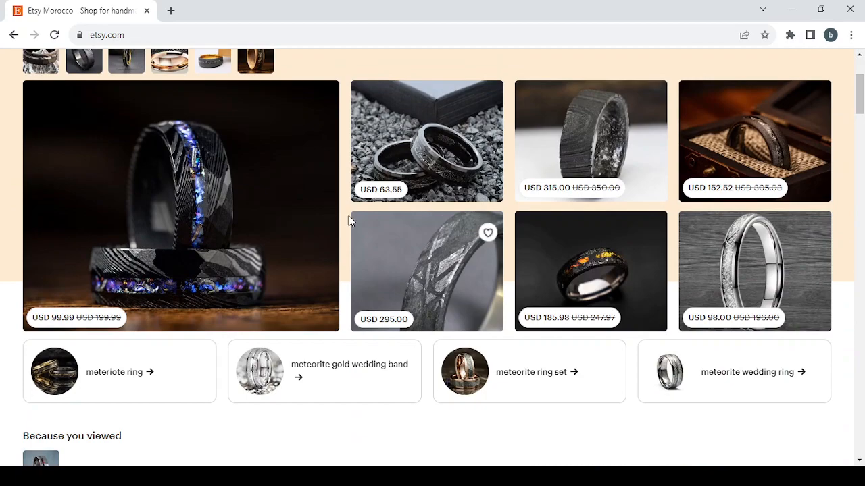
- Open the listing for the USD 99.99 Damascus Nebula & Meteorite ring and view its first three photos
click(138, 188)
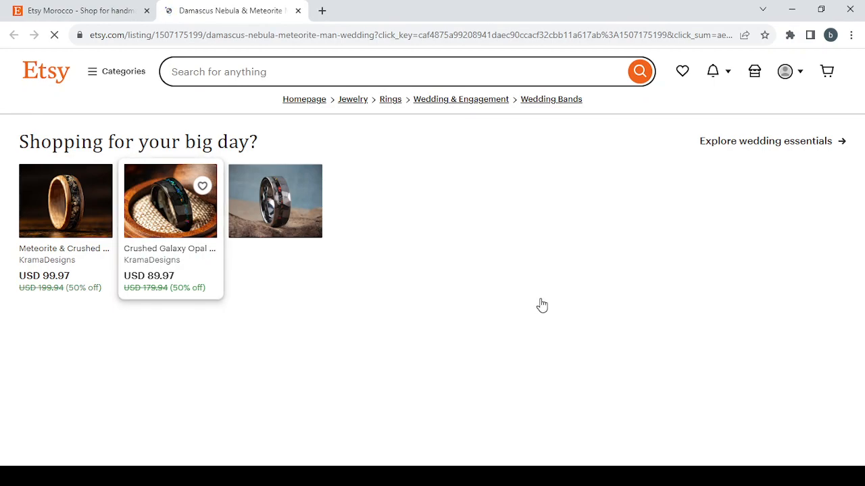
scroll(541, 304, down, 1)
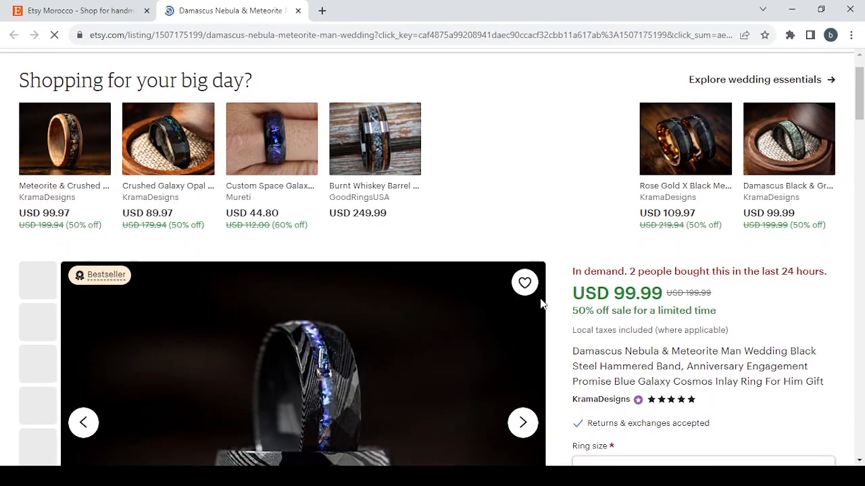
scroll(541, 305, down, 1)
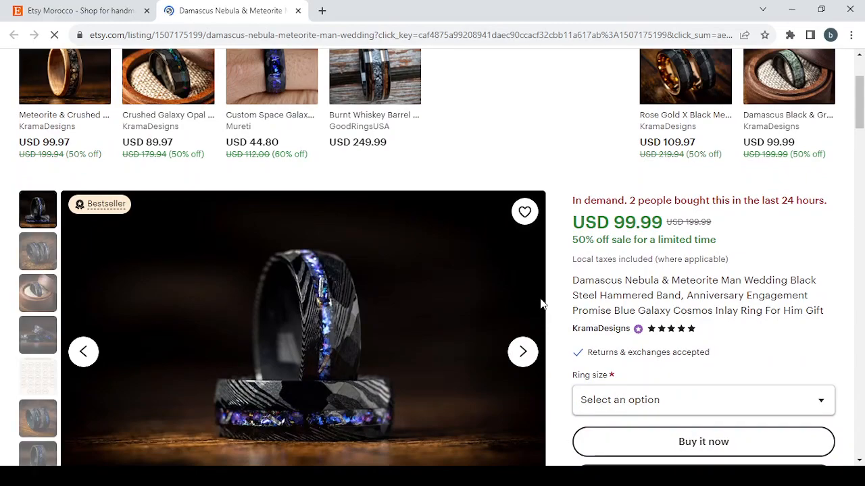
scroll(540, 305, down, 2)
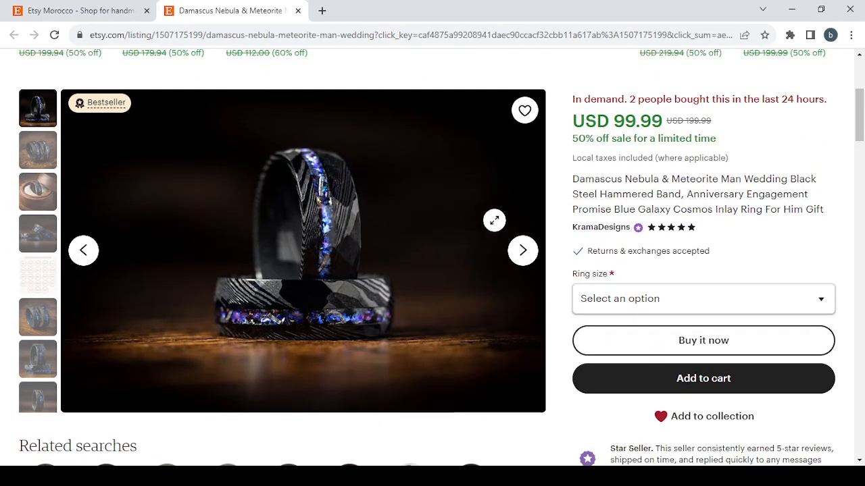
click(533, 260)
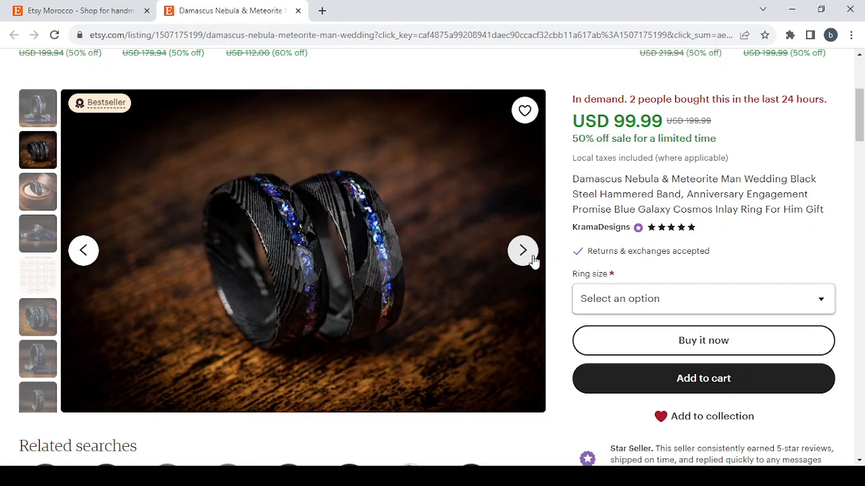
click(533, 260)
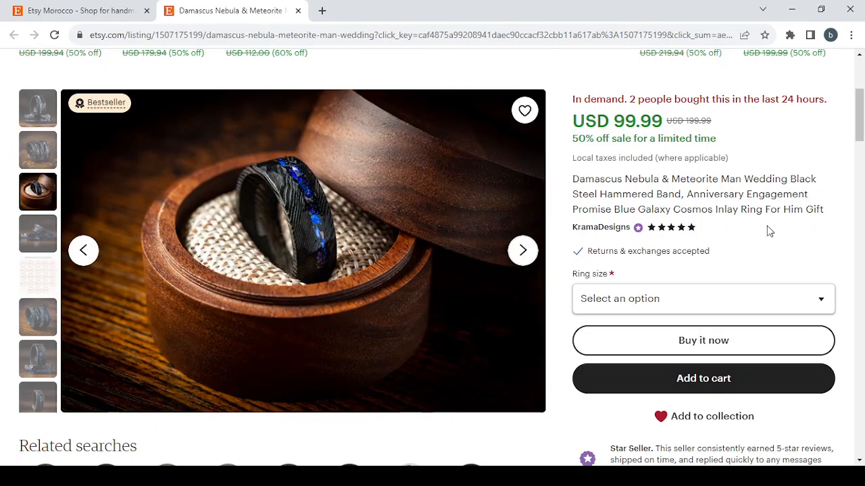
- Examine the ring listing's item details, reviews, and shipping and return policies, and close the listing to return to the homepage
scroll(767, 231, down, 1)
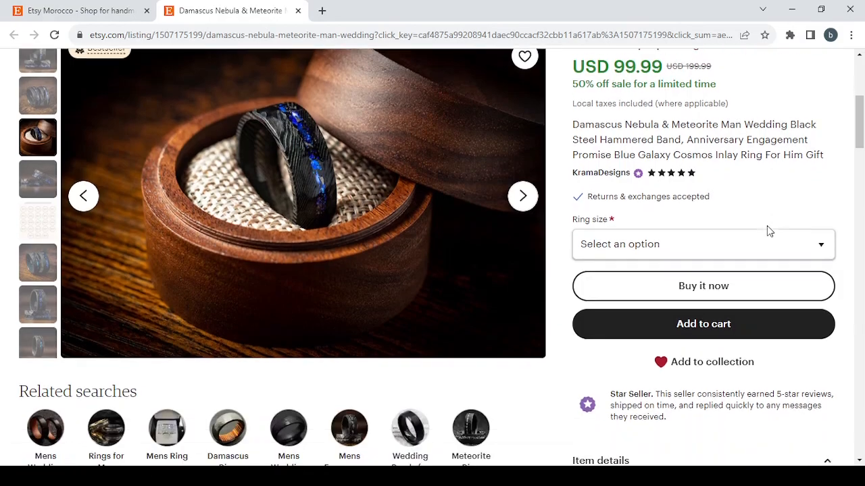
scroll(565, 366, down, 3)
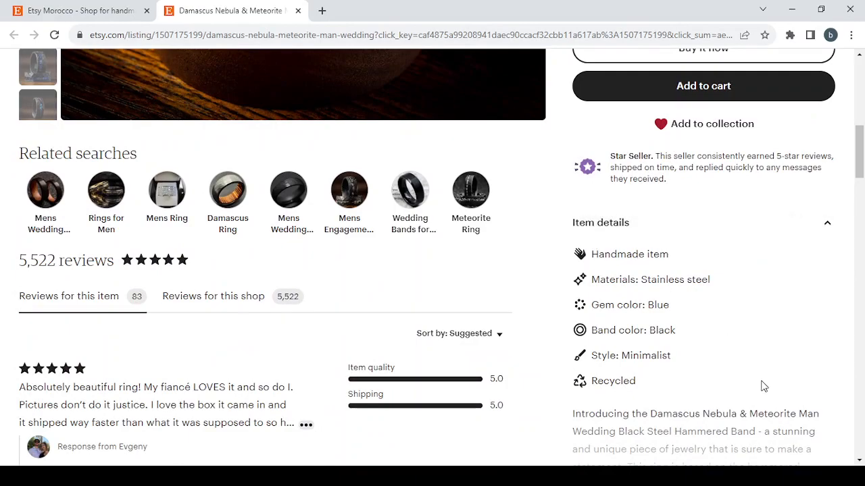
scroll(763, 385, down, 2)
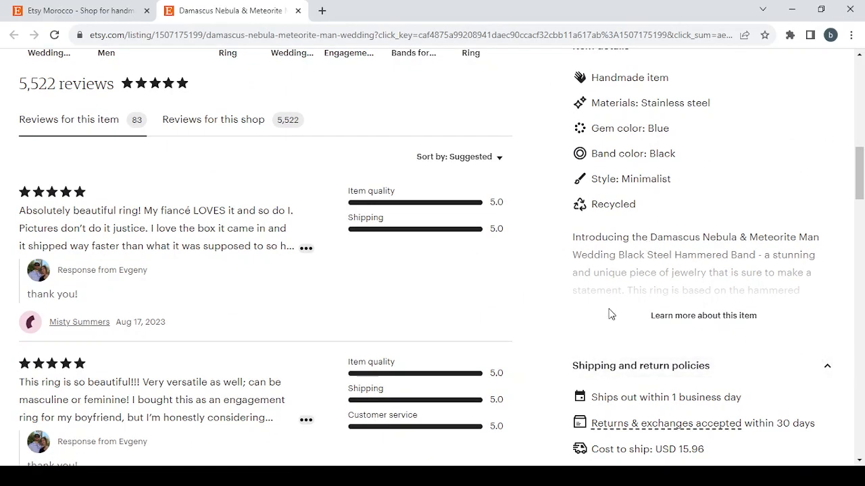
scroll(610, 314, down, 2)
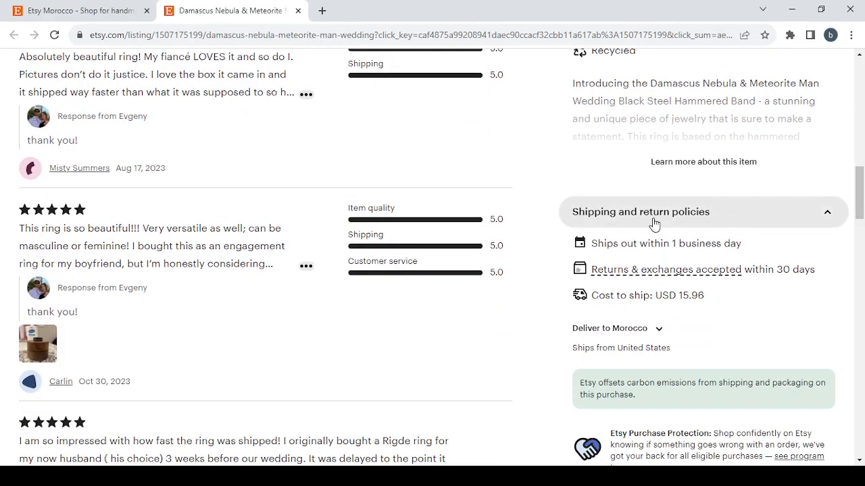
scroll(666, 273, down, 2)
scroll(666, 274, up, 4)
scroll(666, 274, up, 10)
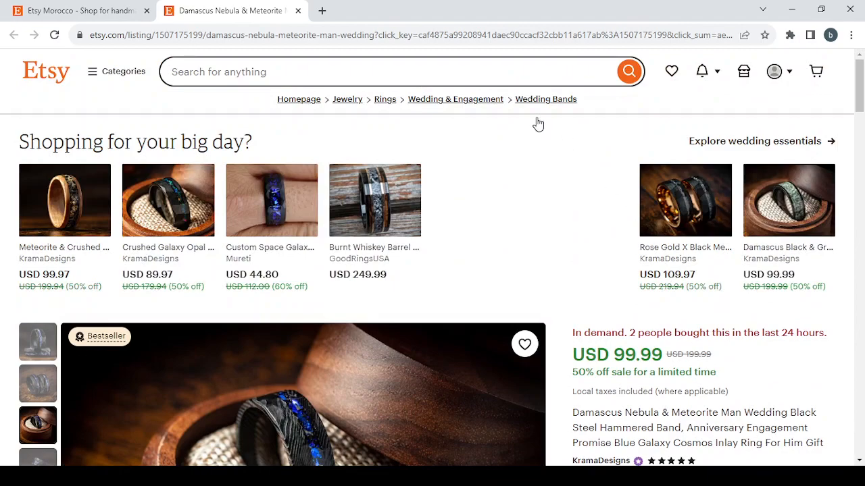
click(298, 11)
scroll(580, 268, up, 3)
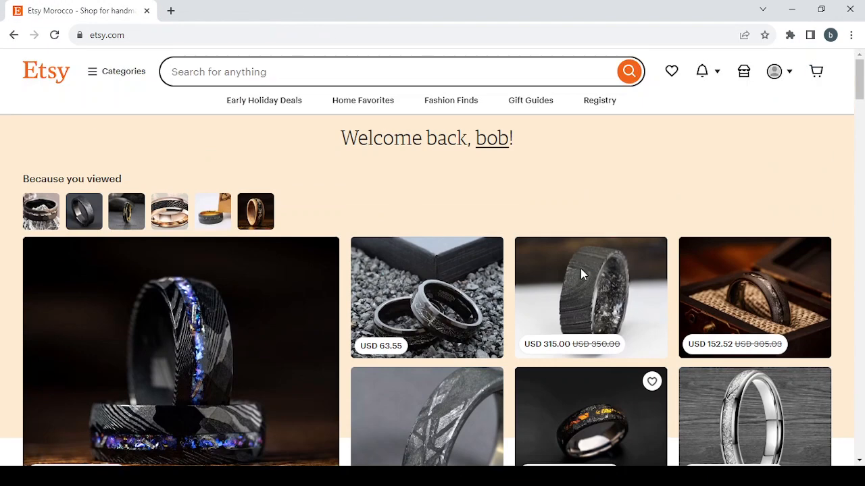
- In the shop setup's preferences, set the shop currency to United States Dollar and save
click(742, 79)
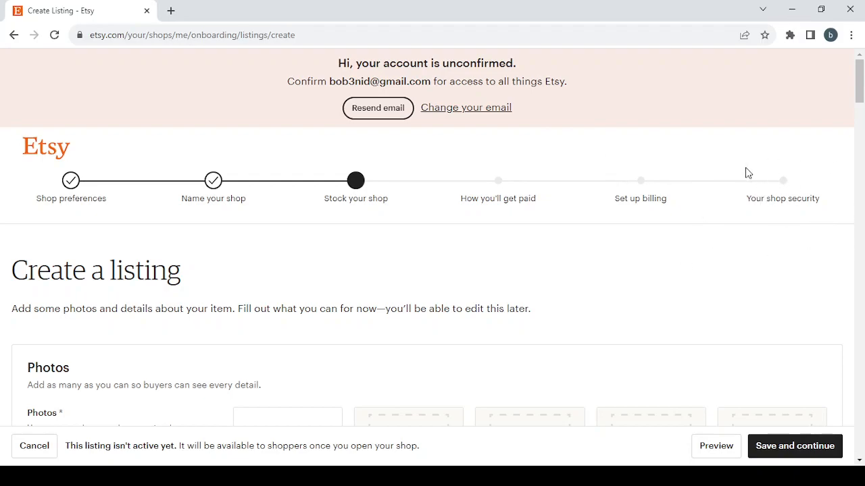
click(71, 181)
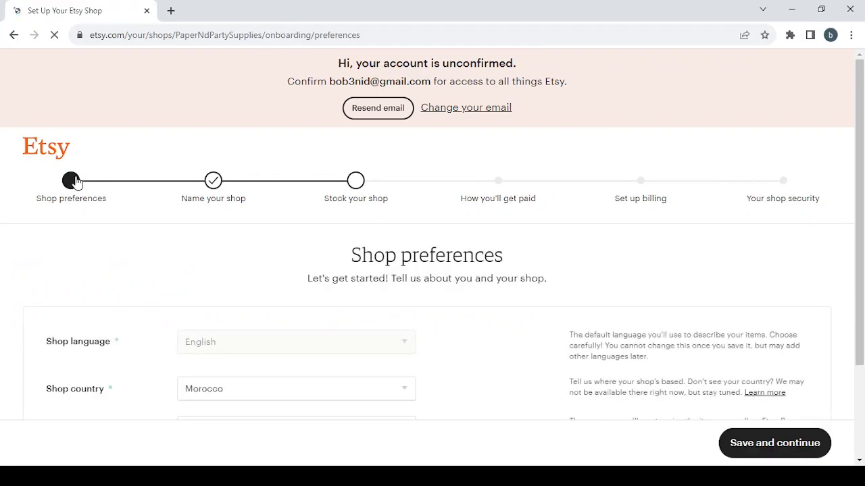
scroll(247, 328, down, 2)
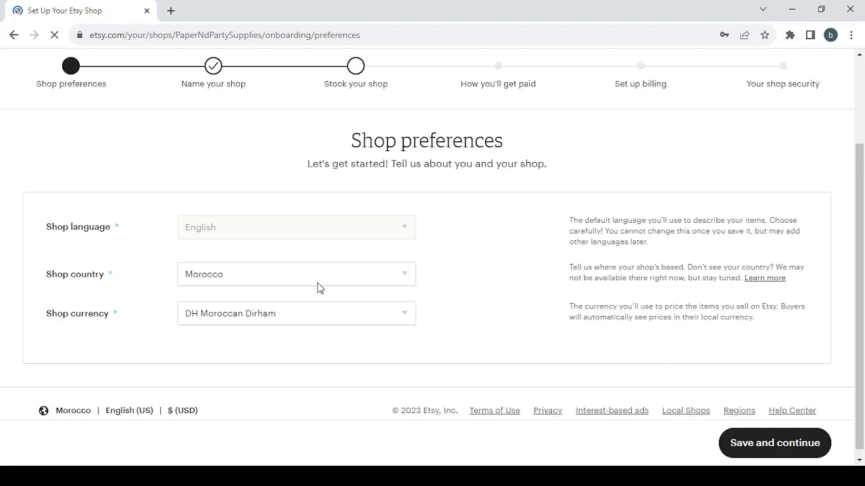
click(313, 316)
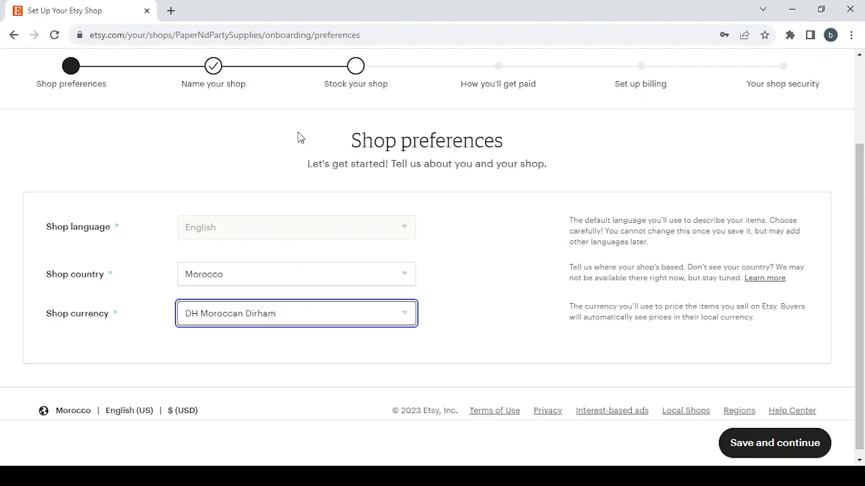
click(293, 92)
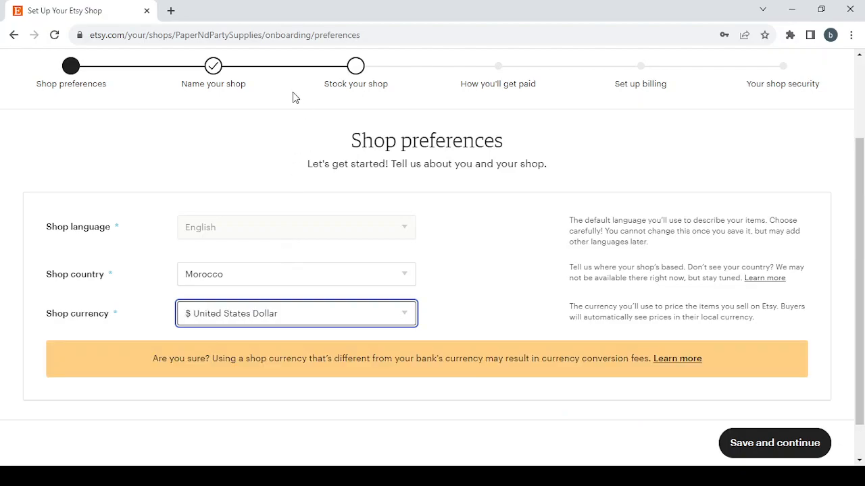
click(790, 449)
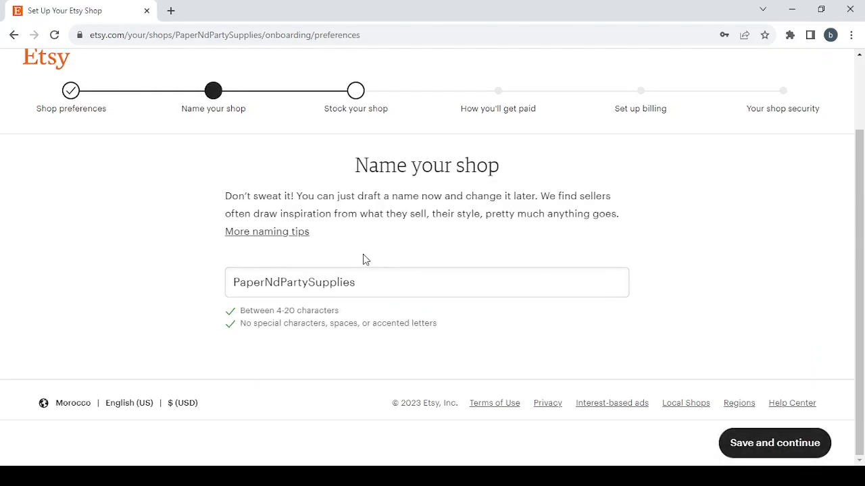
- Rename the shop as VintageProducts1 and save the name to continue to stocking the shop
double_click(365, 277)
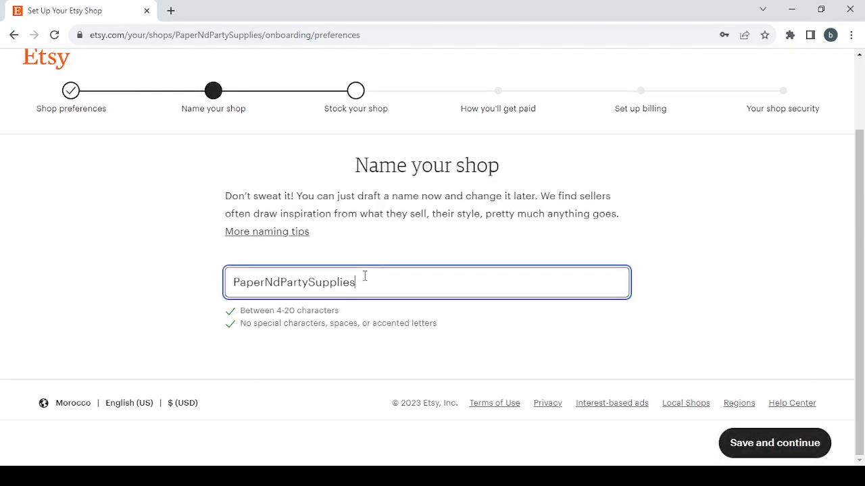
text(Vintage)
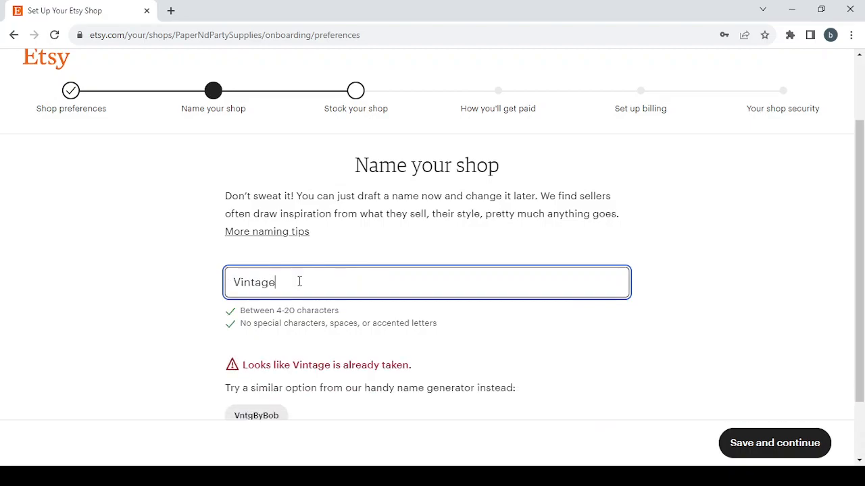
text(p)
key(BackSpace)
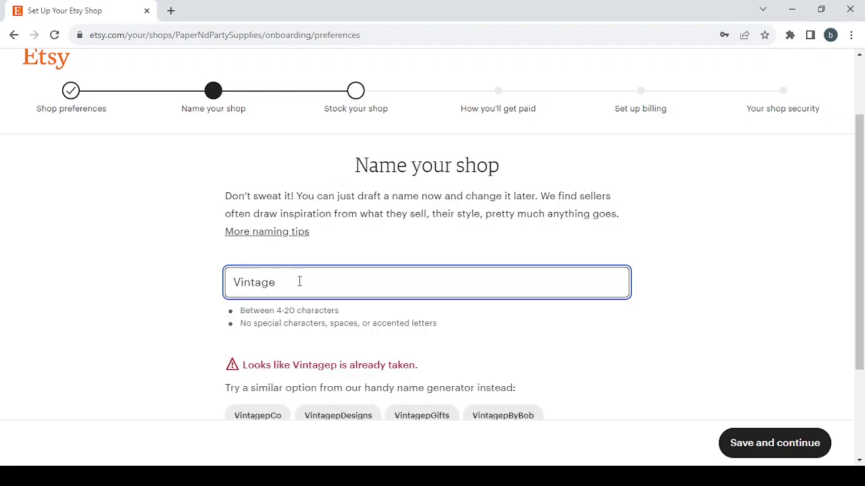
text(Products)
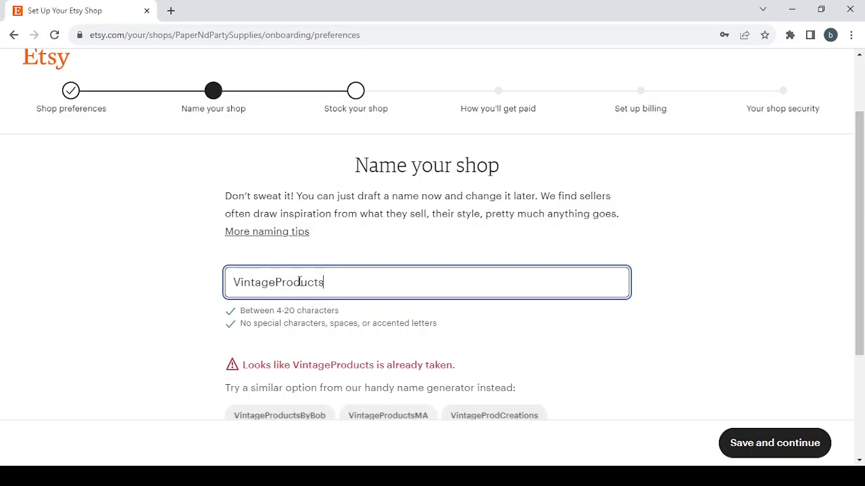
scroll(449, 289, down, 1)
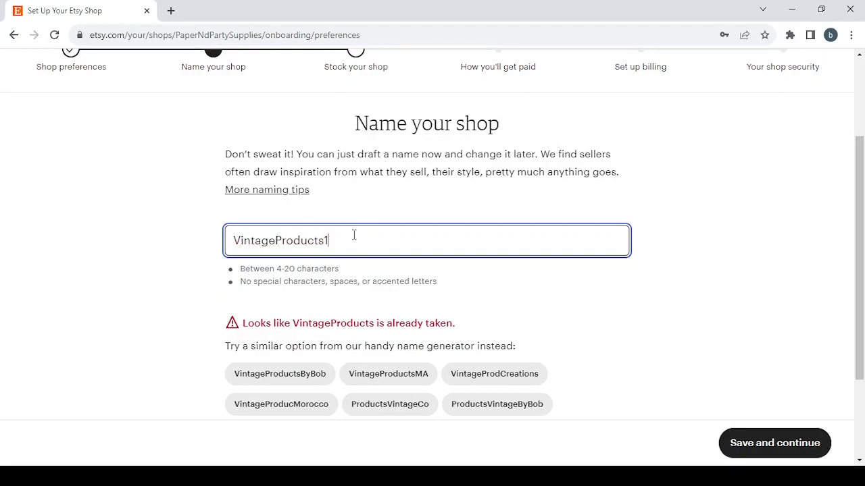
text(1)
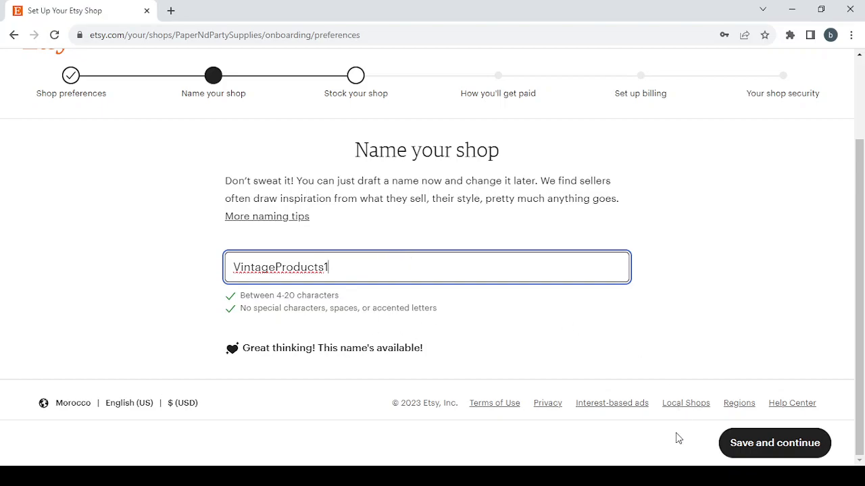
click(770, 445)
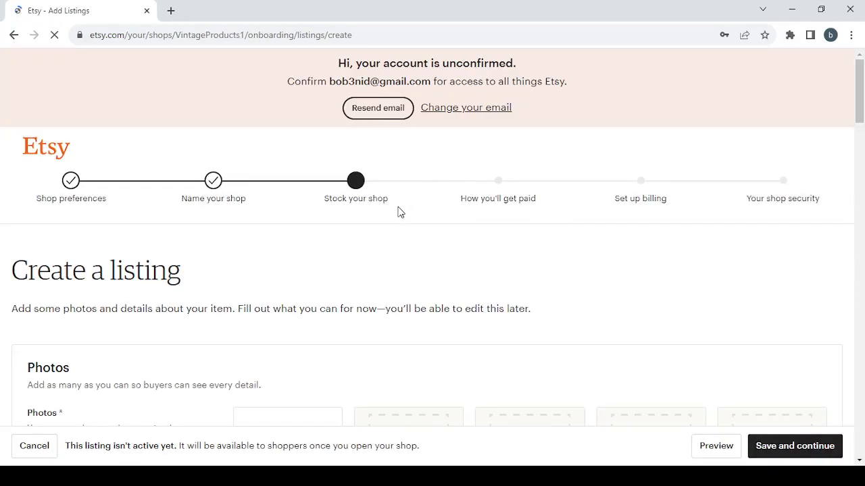
scroll(264, 305, down, 1)
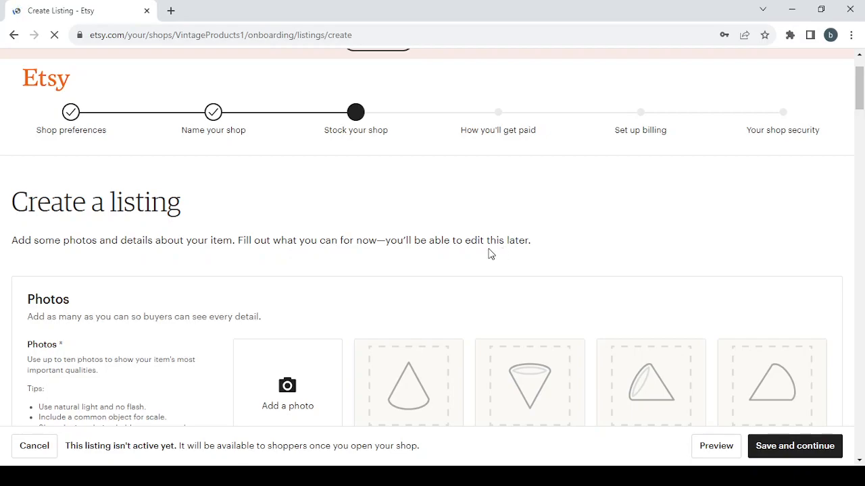
scroll(491, 254, up, 1)
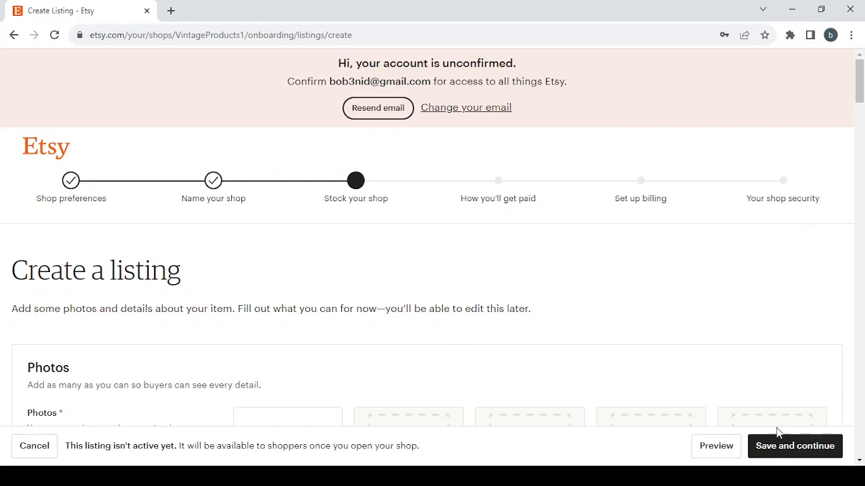
- Try to save the empty listing, and examine its required photo, inventory, listing details and shipping sections and the photo and video tips
click(799, 447)
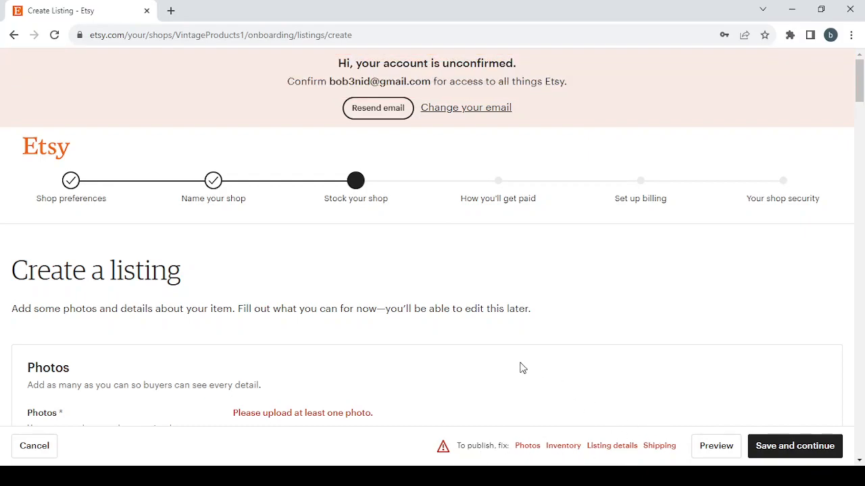
click(526, 450)
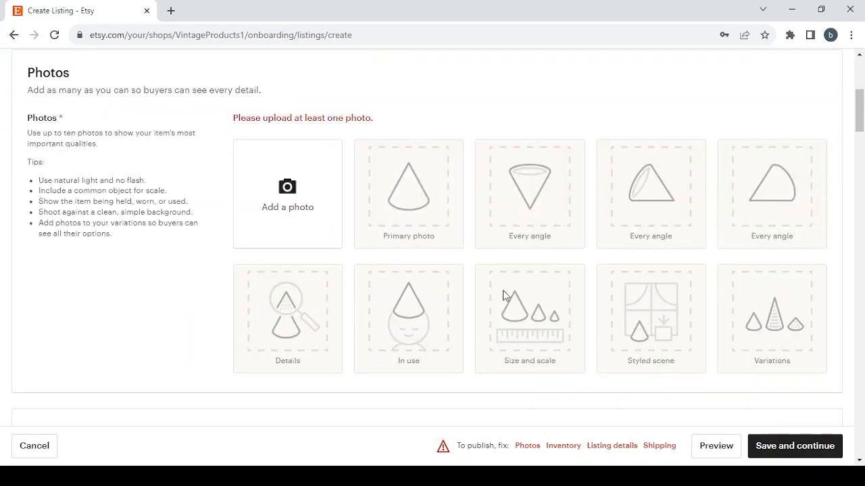
click(561, 448)
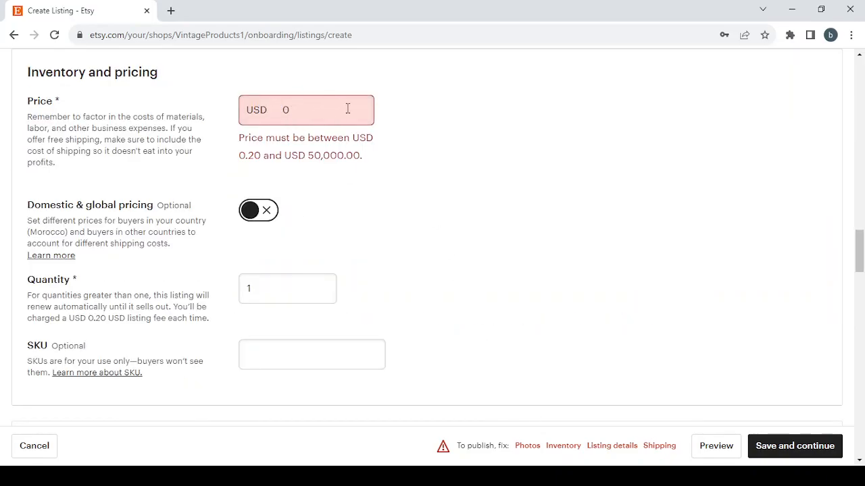
click(612, 447)
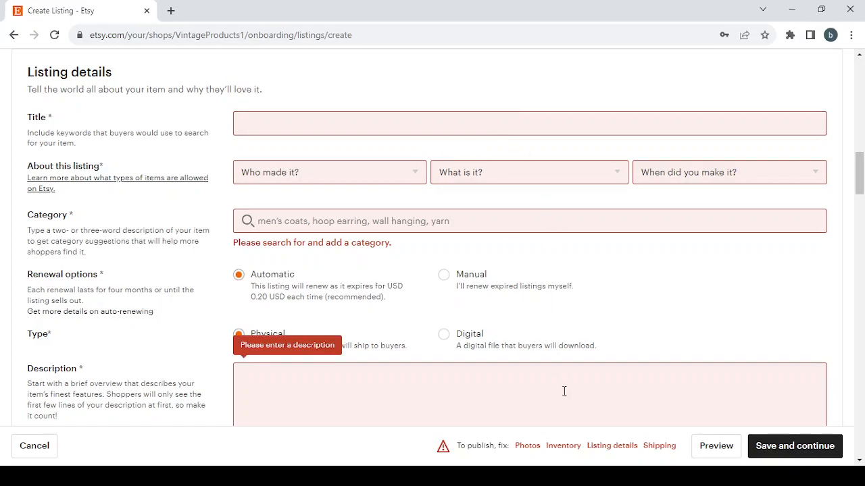
click(661, 447)
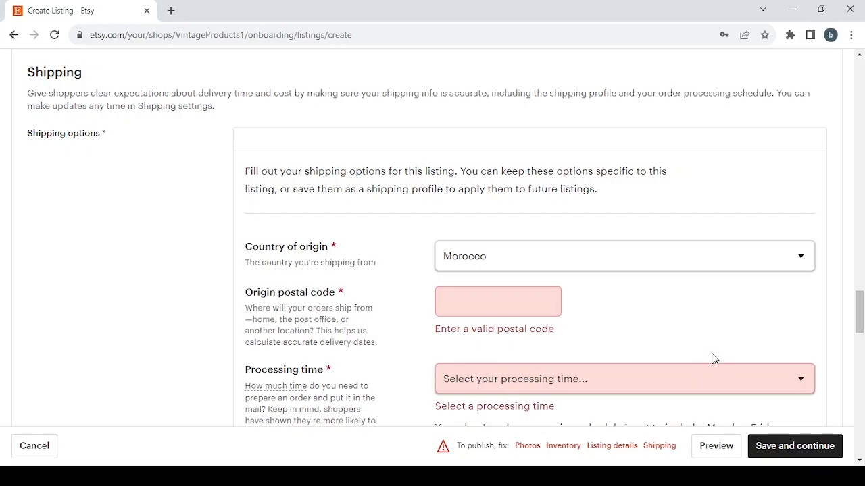
scroll(770, 212, down, 2)
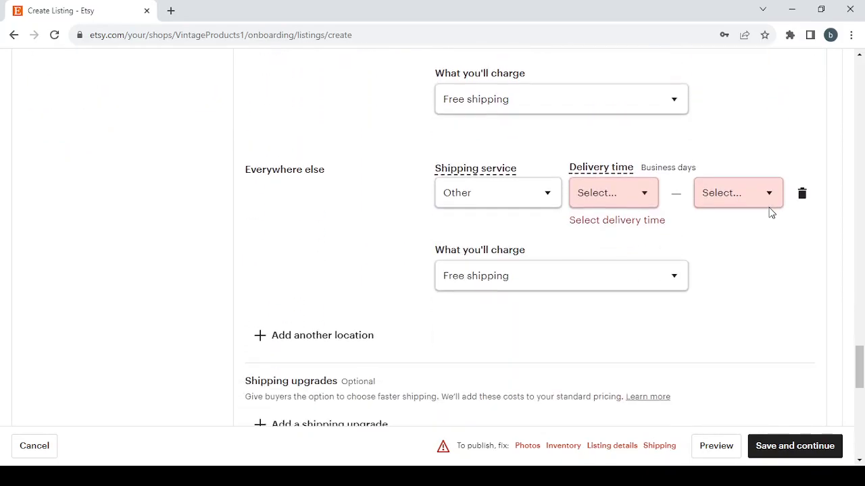
scroll(770, 212, up, 9)
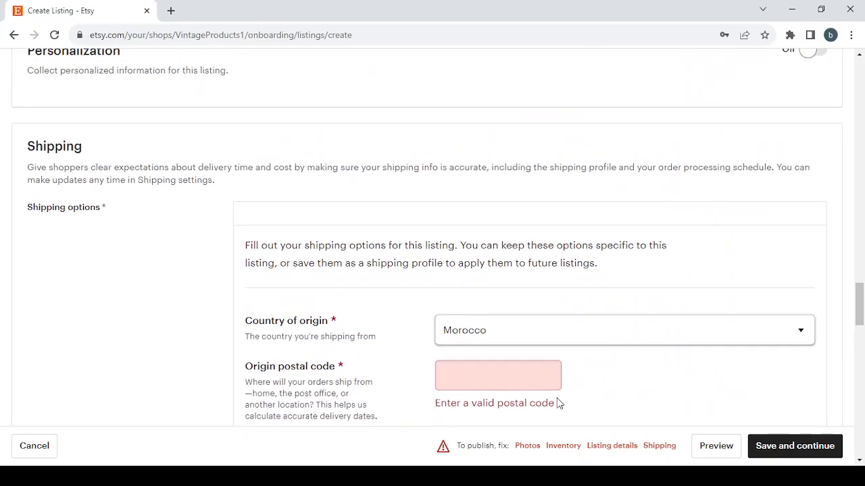
click(532, 448)
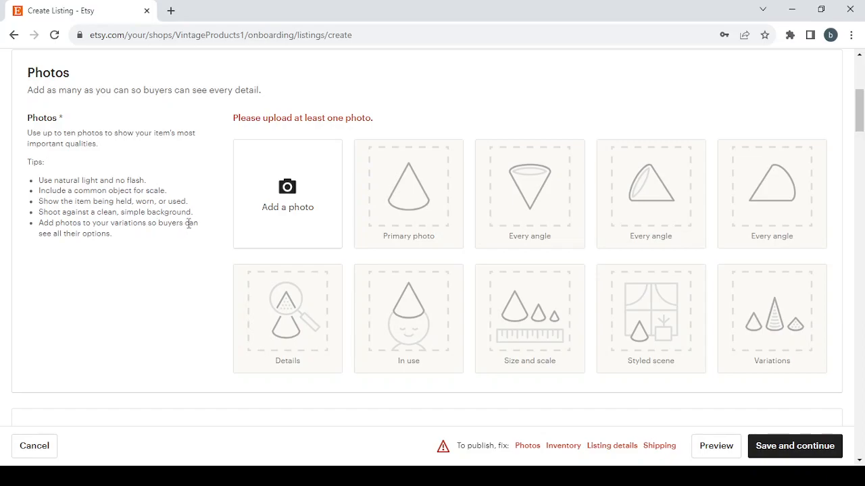
scroll(233, 250, down, 3)
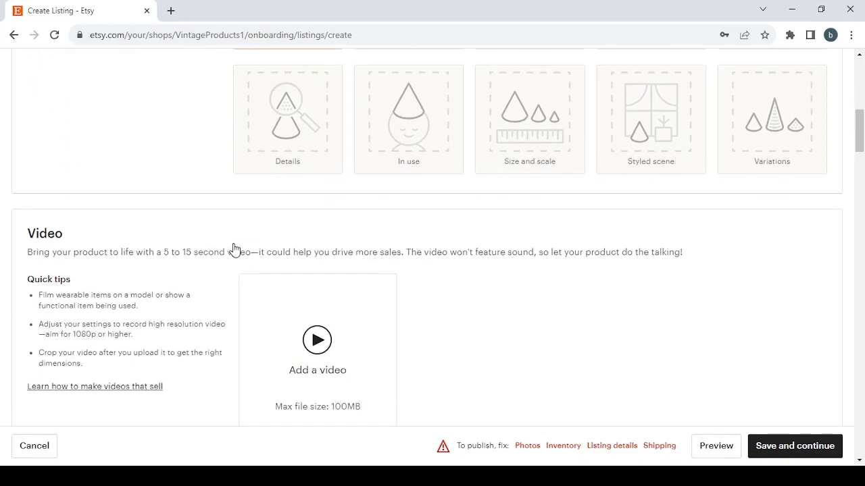
scroll(233, 250, down, 2)
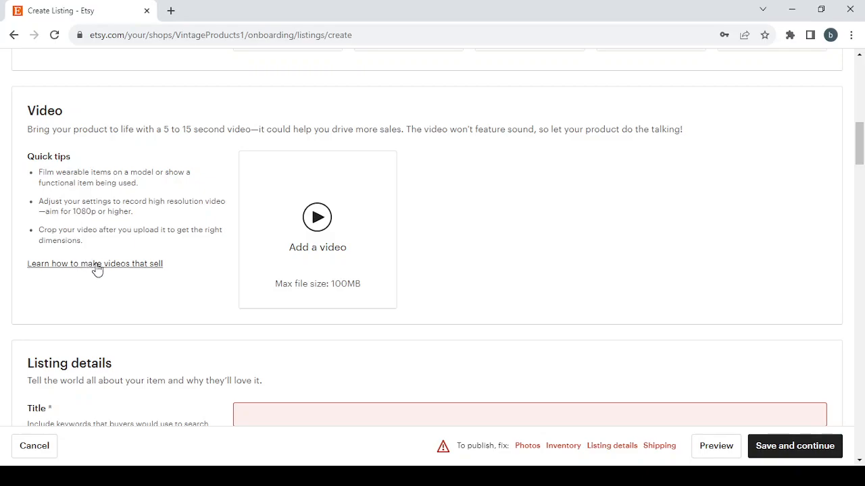
- Enter "Vintage Products" as the listing's title in the listing details
scroll(243, 273, down, 4)
scroll(245, 273, down, 1)
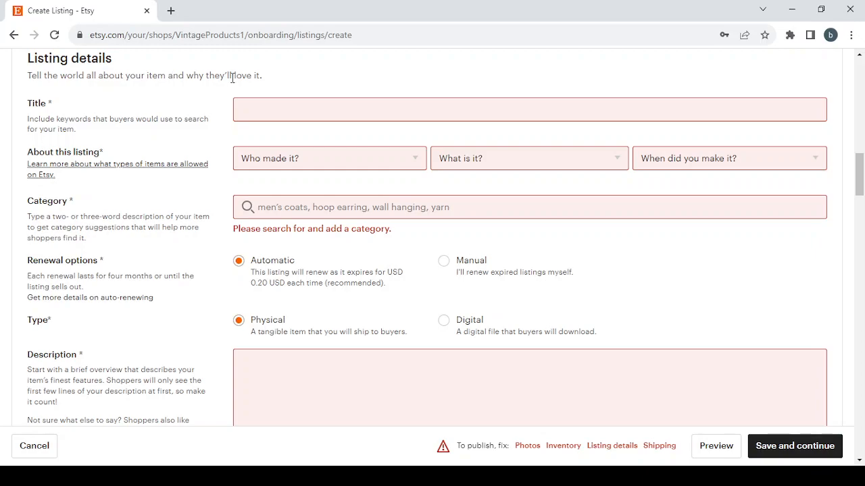
click(269, 105)
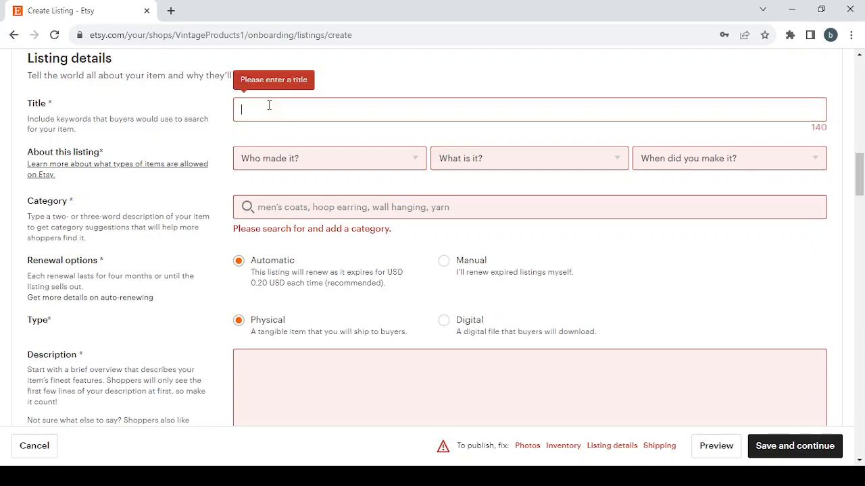
text(Vintage)
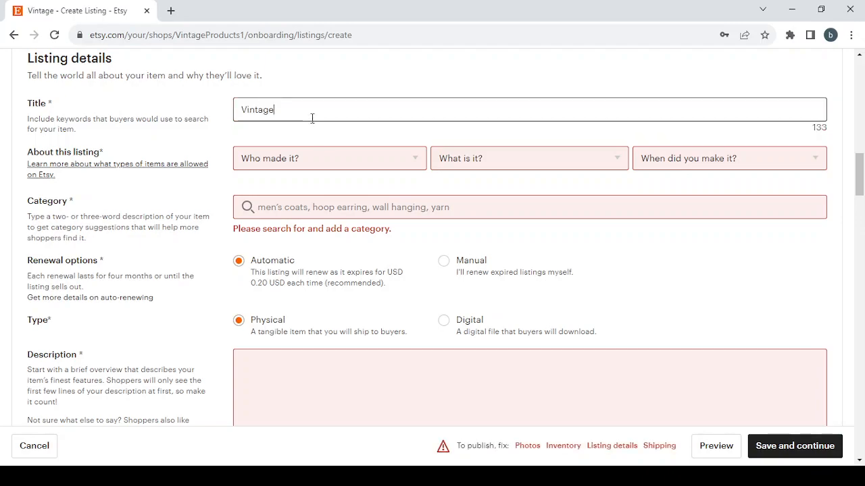
text( Pro)
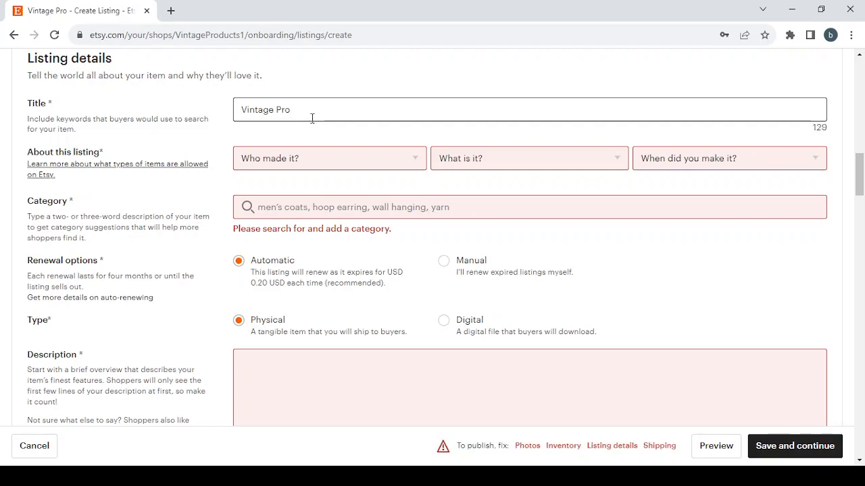
text(ducts)
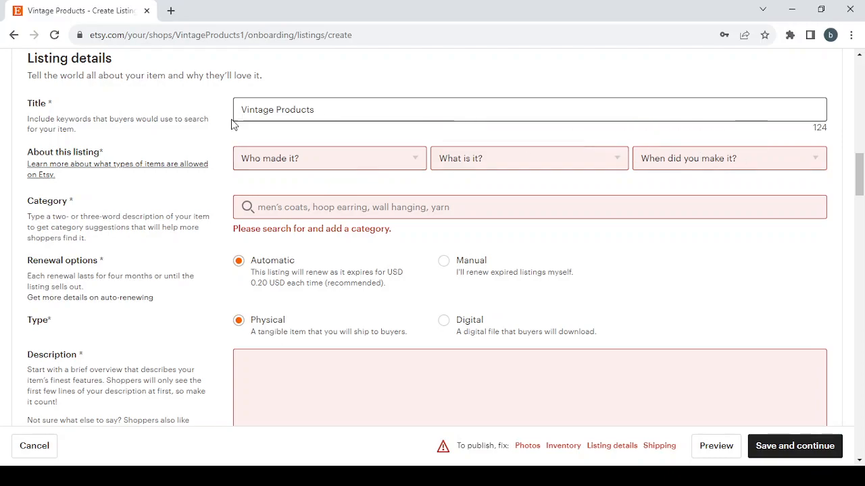
- Describe the item as made by "I did", being "A finished product", and made in 2020 - 2023
click(341, 156)
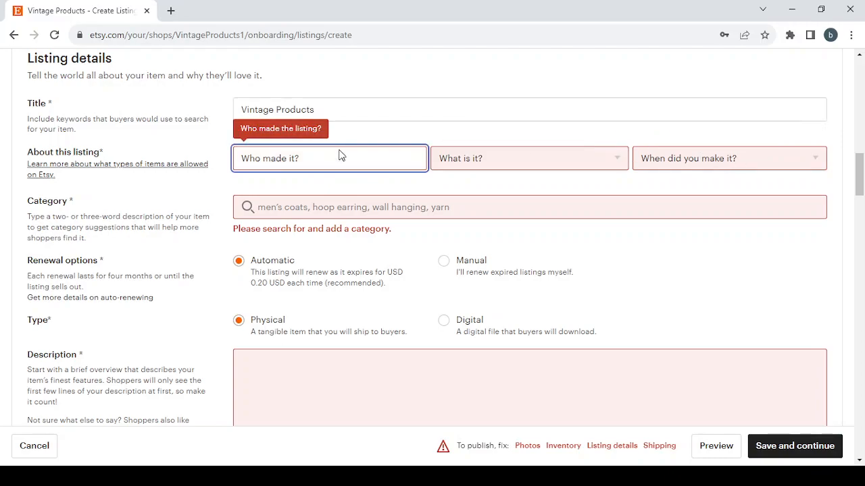
click(341, 203)
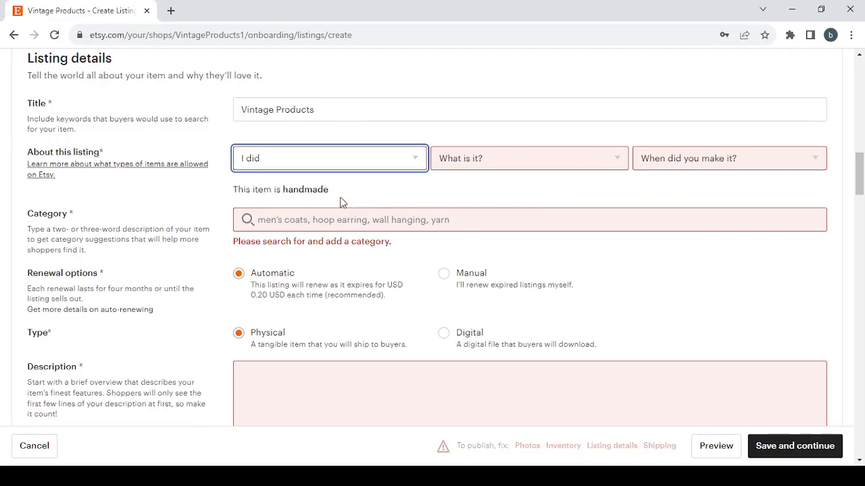
click(543, 166)
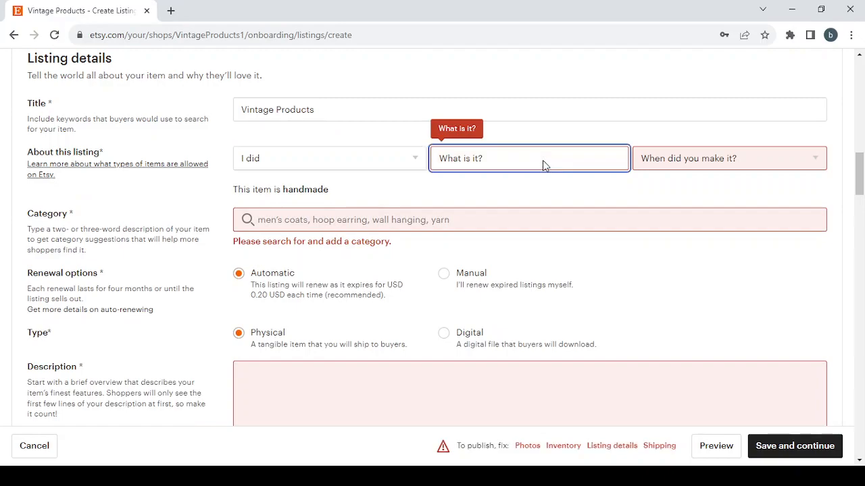
click(546, 198)
click(735, 164)
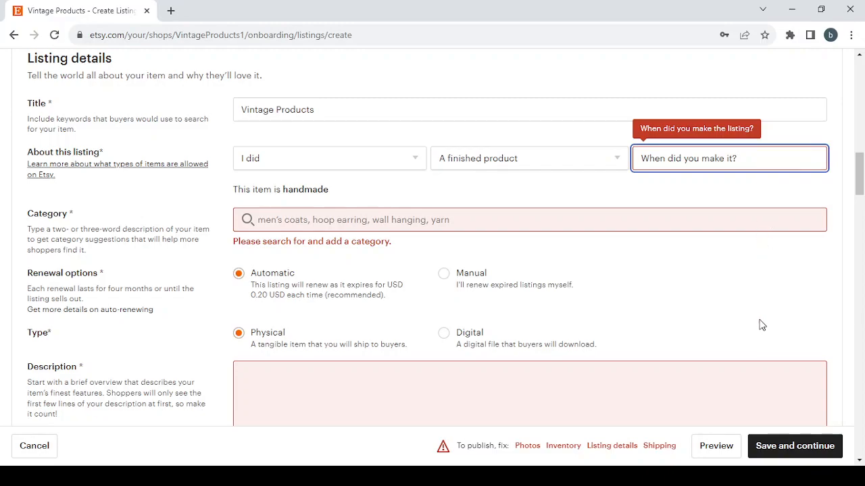
click(743, 223)
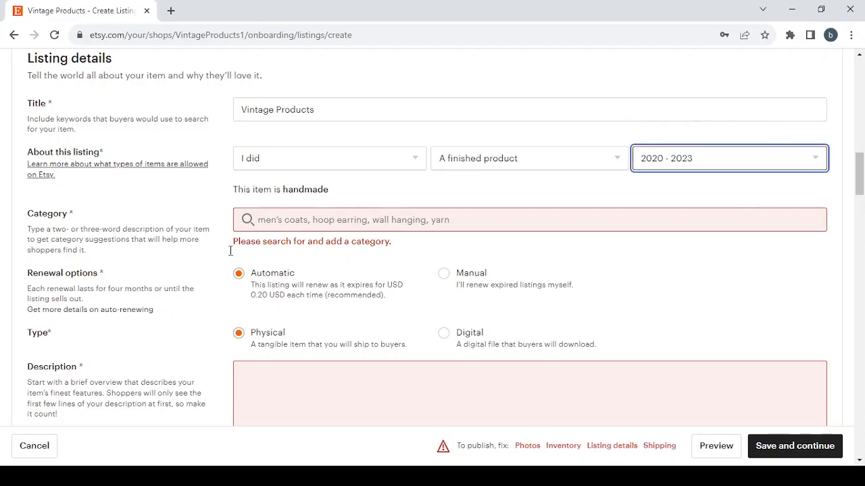
- Search the categories for "Vintage Products" and assign the listing to Plates under Home & Living, Kitchen & Dining, Dining & Serving
click(303, 217)
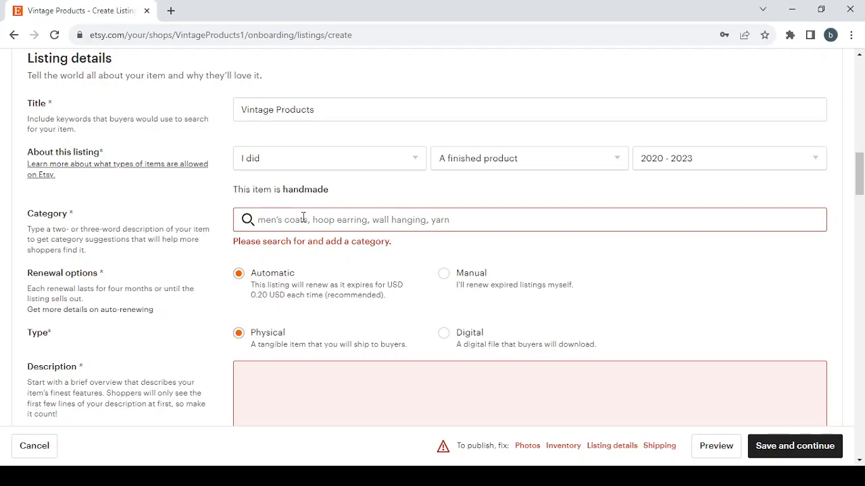
text(Vintage)
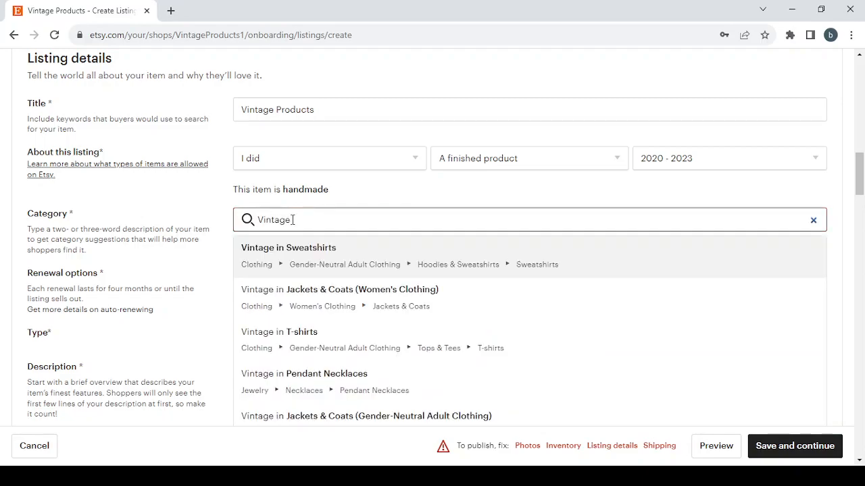
scroll(433, 285, down, 2)
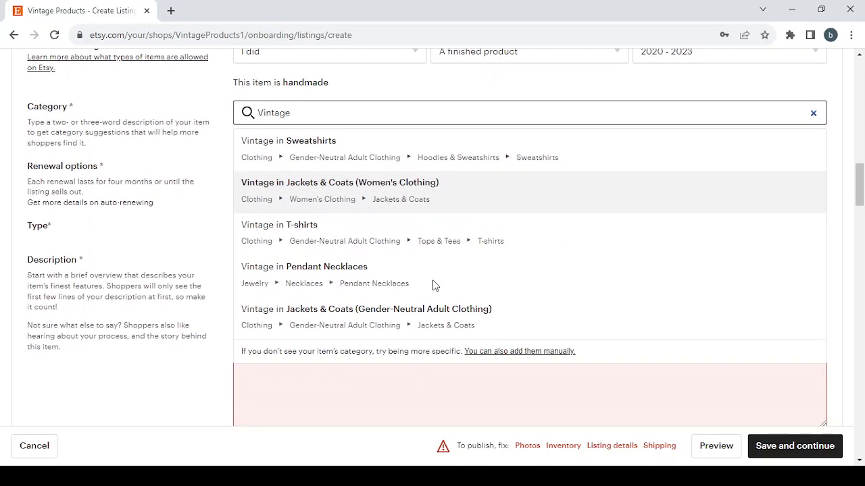
scroll(433, 284, up, 1)
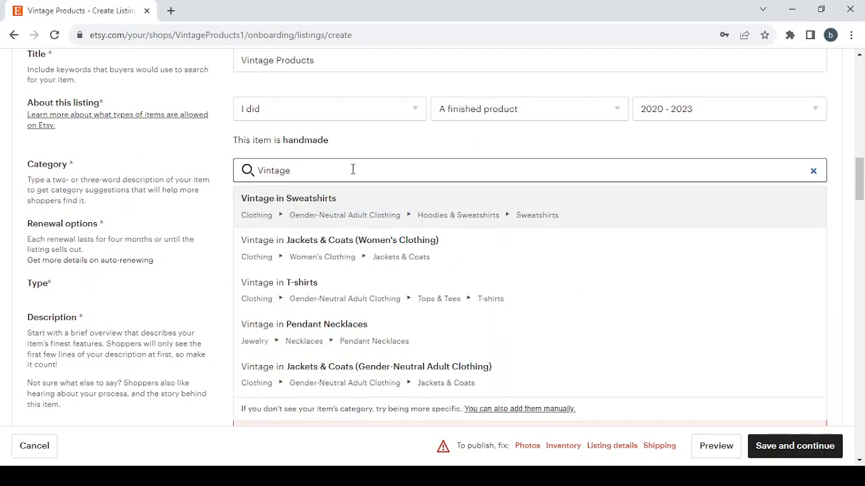
text(Pro)
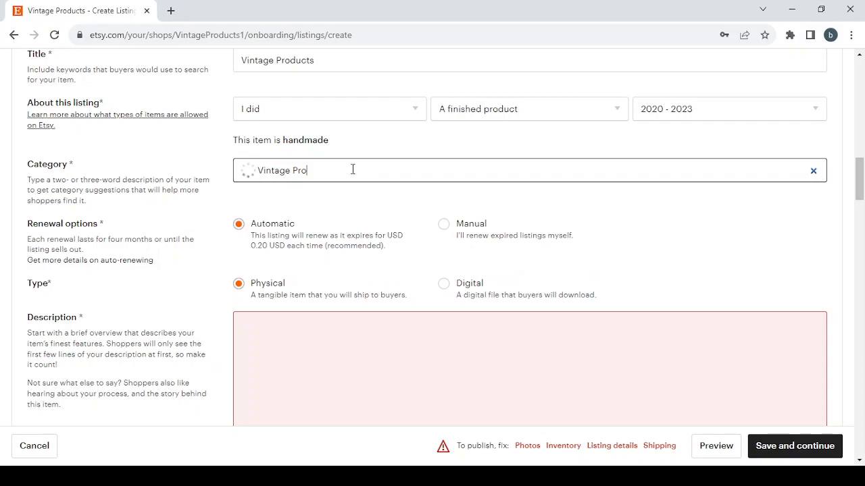
text(ducts)
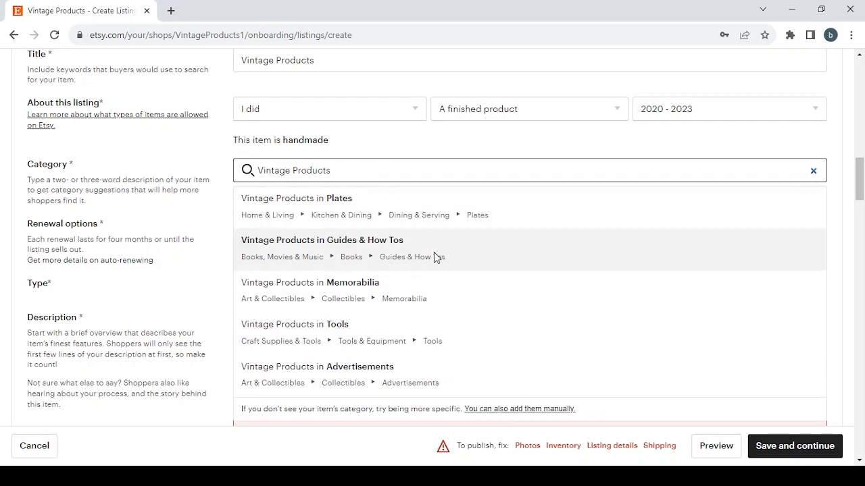
scroll(433, 252, down, 1)
scroll(434, 254, up, 1)
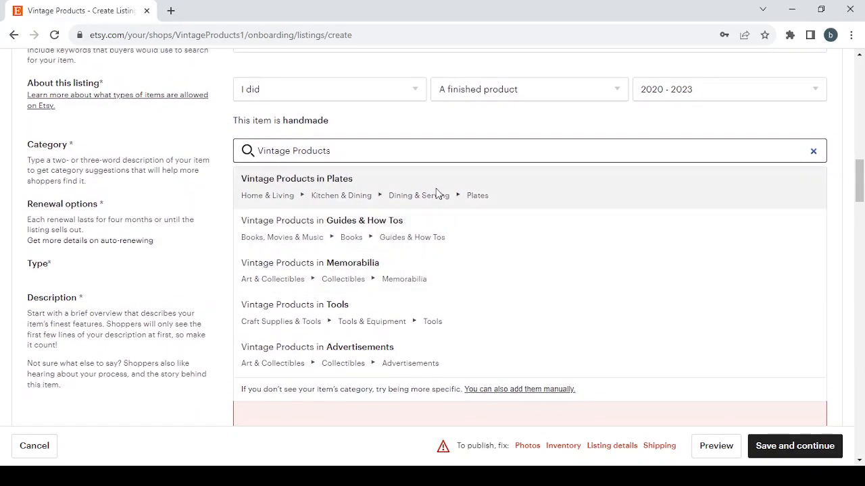
click(389, 187)
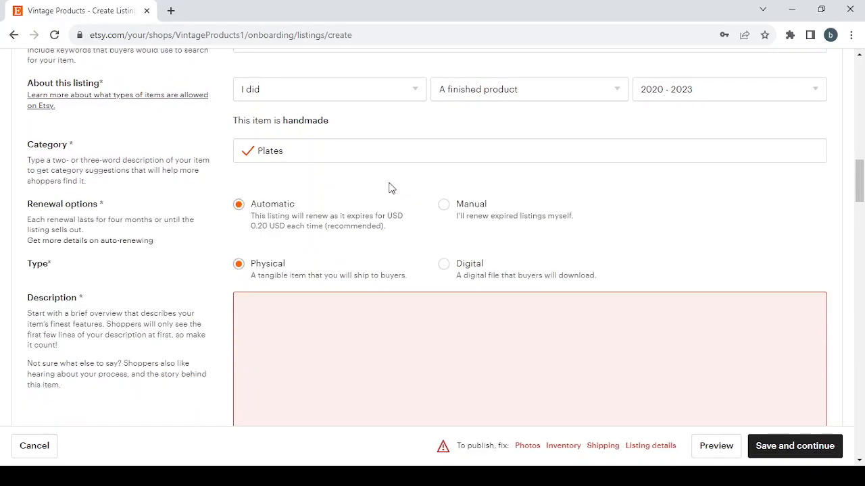
- Select Bamboo, Ceramic, Cork, Glass and Metal as the item's materials
scroll(391, 188, down, 3)
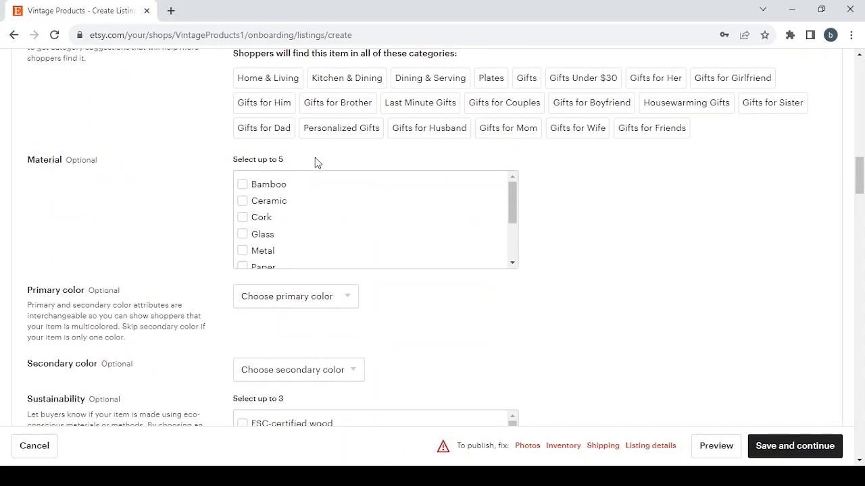
scroll(318, 162, down, 1)
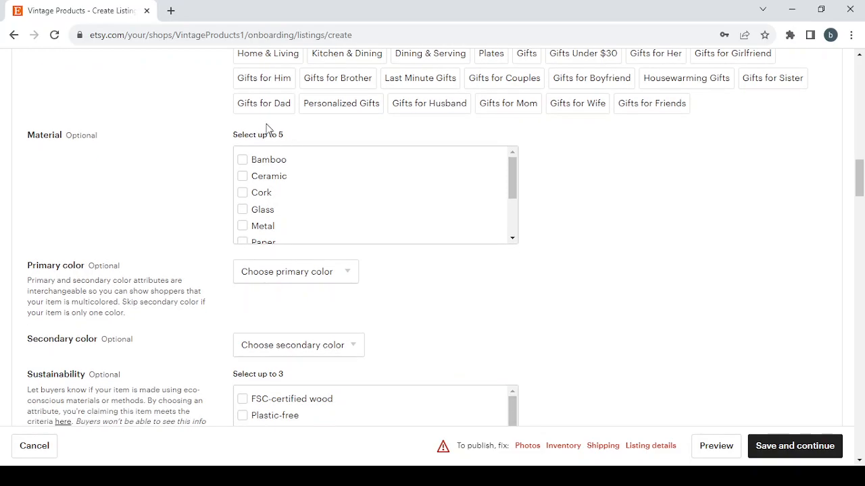
click(240, 162)
click(245, 177)
click(244, 195)
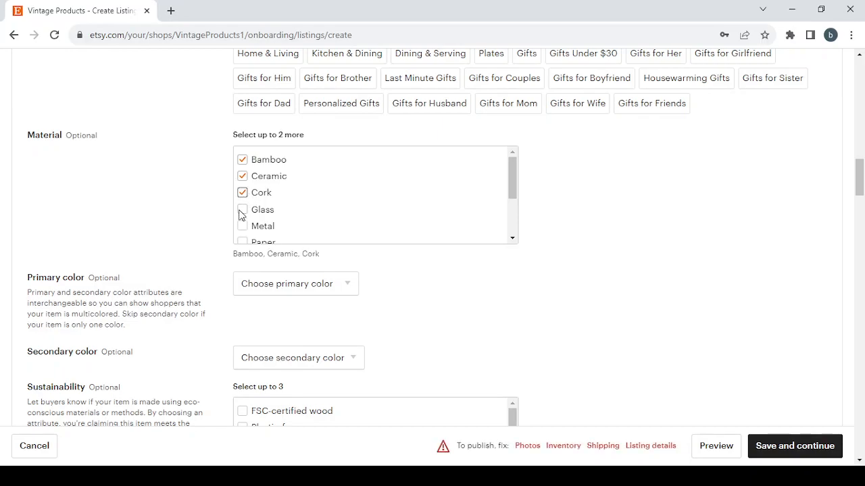
click(242, 211)
click(243, 227)
- Set the listing's primary color to Brown and its secondary color to Gold
scroll(510, 262, down, 2)
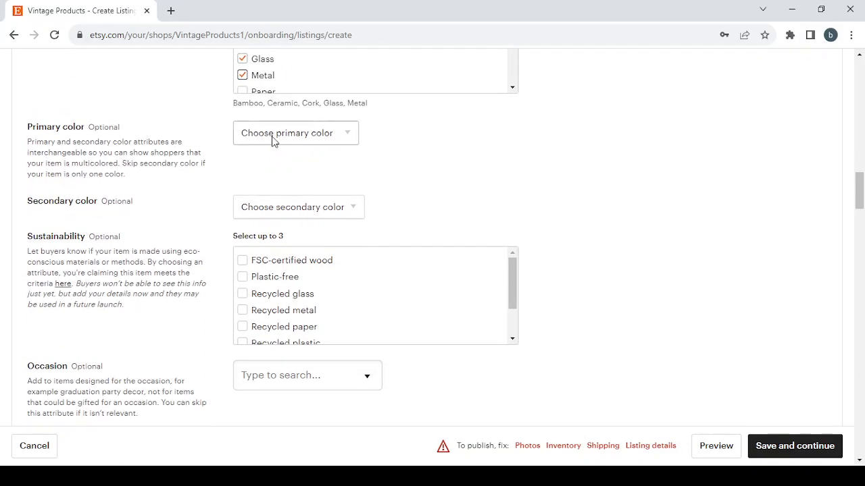
click(329, 138)
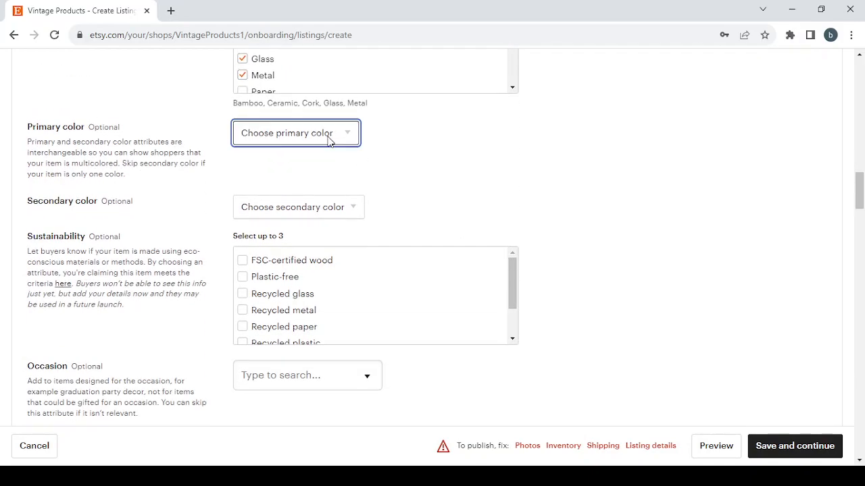
click(292, 215)
scroll(393, 207, down, 1)
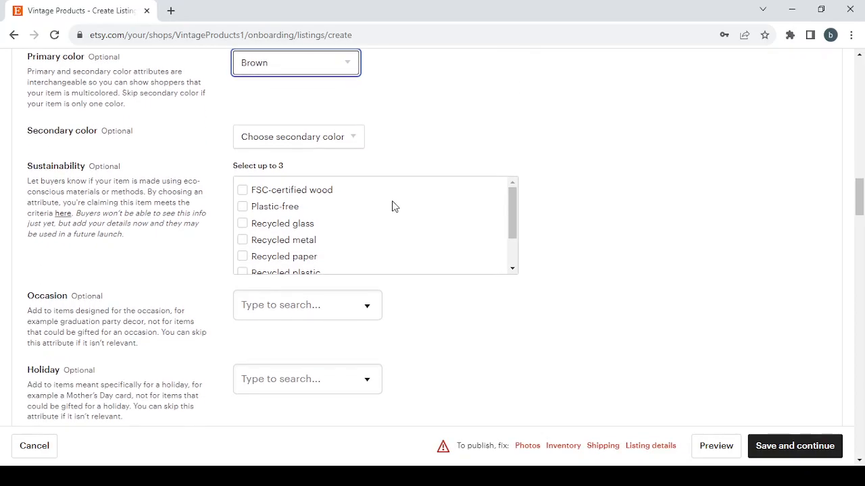
click(314, 136)
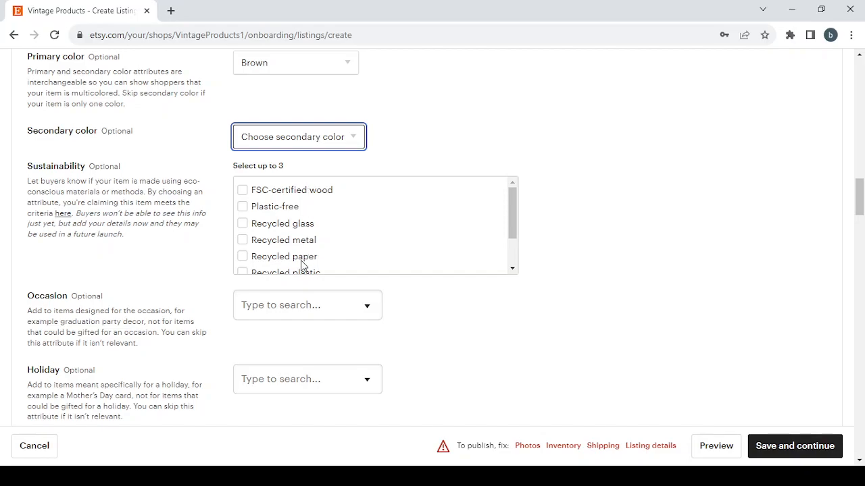
key(g)
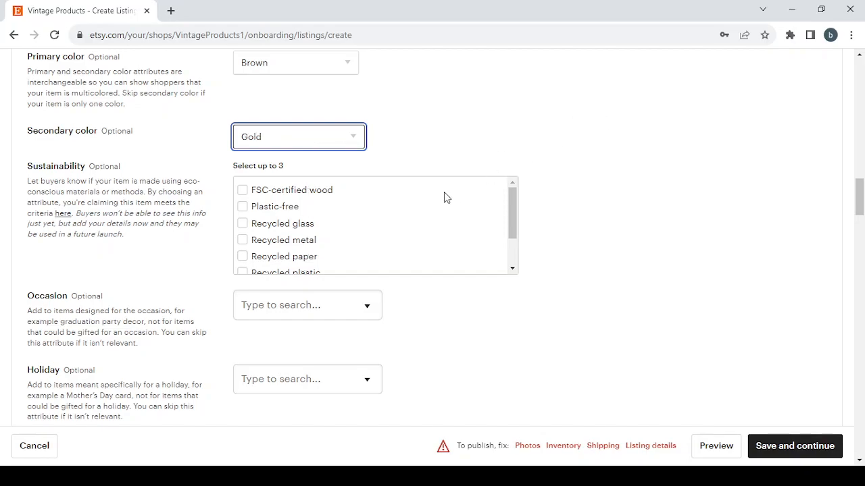
- Select FSC-certified wood, Plastic-free and Recycled glass as the item's sustainability attributes
scroll(513, 184, down, 2)
scroll(513, 183, up, 2)
scroll(551, 210, down, 1)
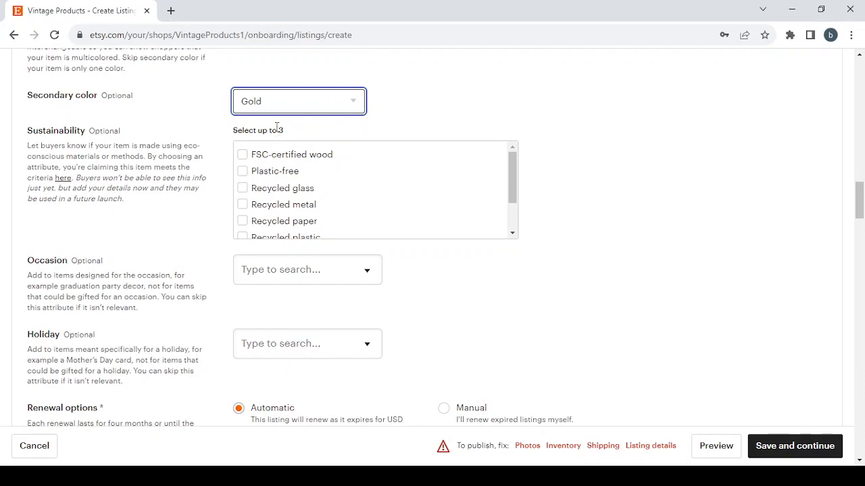
click(243, 156)
click(241, 173)
click(242, 189)
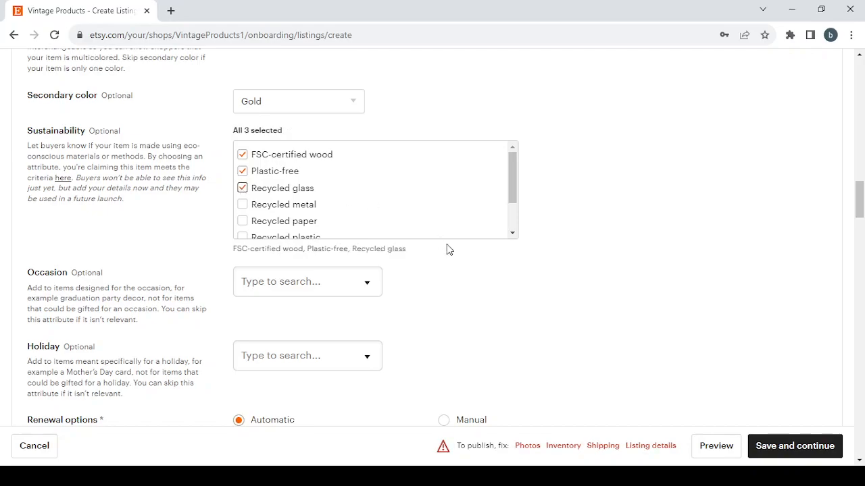
- Look through the available Occasion and Holiday choices, leaving both optional attributes empty
scroll(446, 250, down, 3)
click(329, 118)
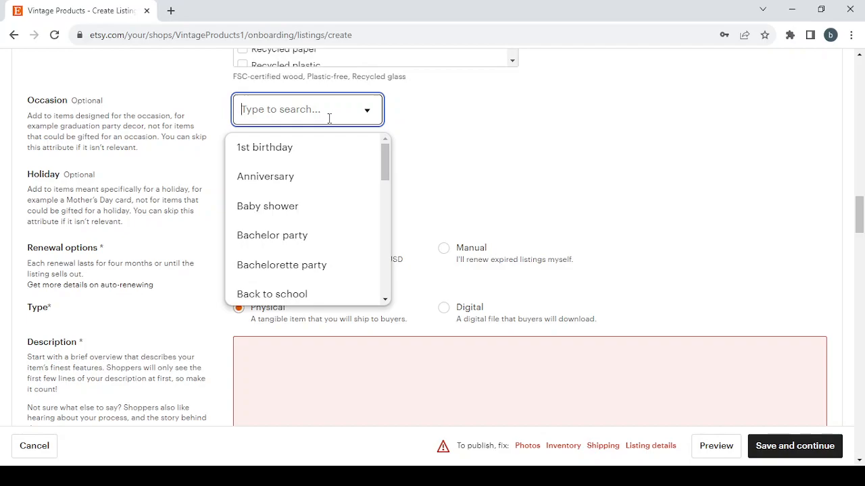
click(416, 125)
click(284, 187)
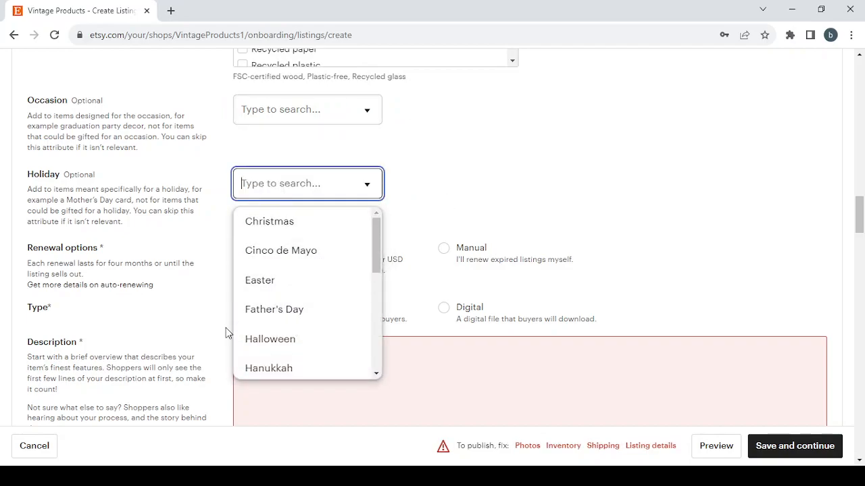
click(442, 196)
- Set the listing's renewal option to Manual
scroll(443, 197, down, 2)
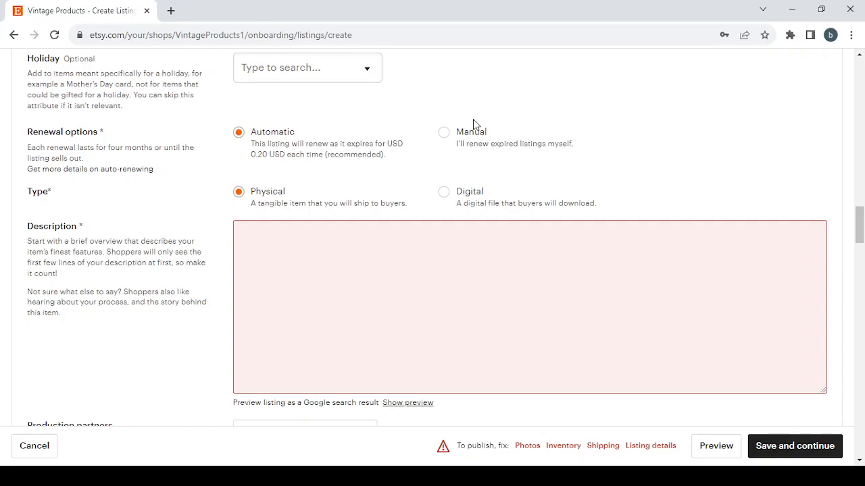
click(444, 133)
scroll(201, 221, down, 1)
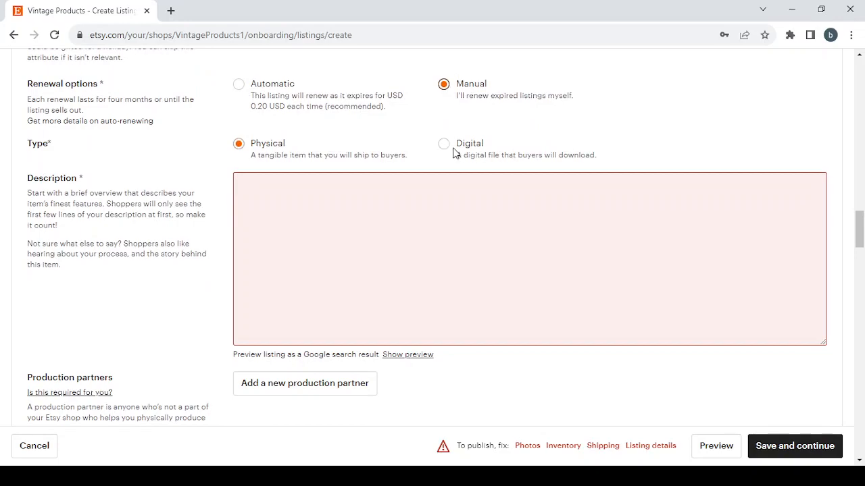
click(308, 189)
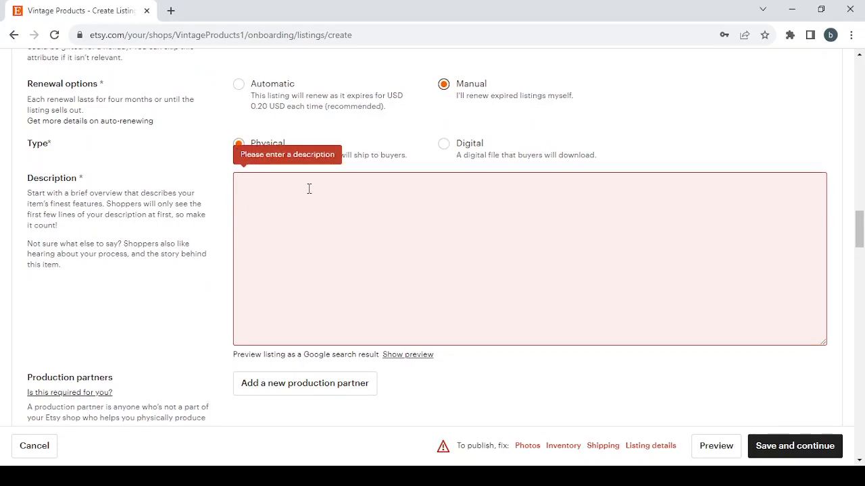
key(alt+Tab)
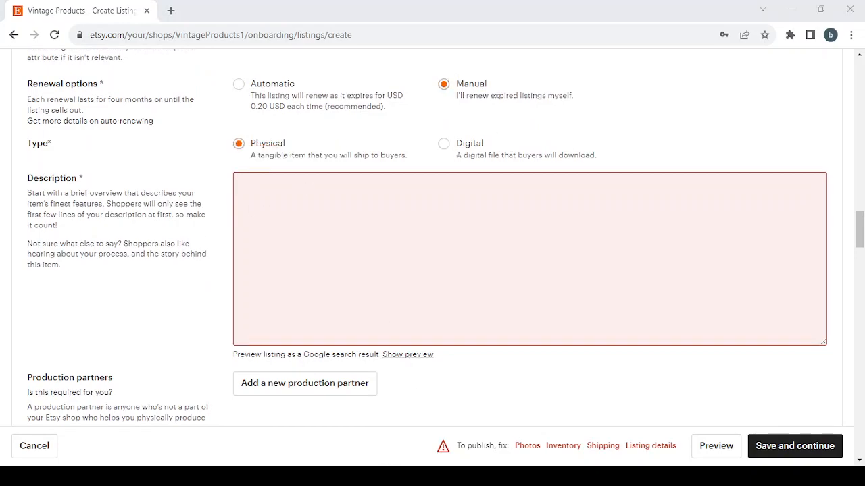
key(alt+Tab)
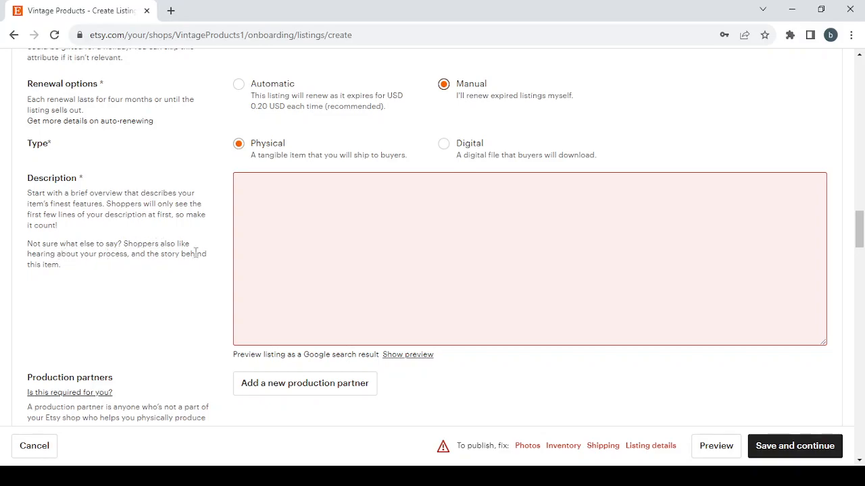
click(286, 261)
- View the form for adding a new production partner and close it without entering anything
scroll(287, 263, down, 3)
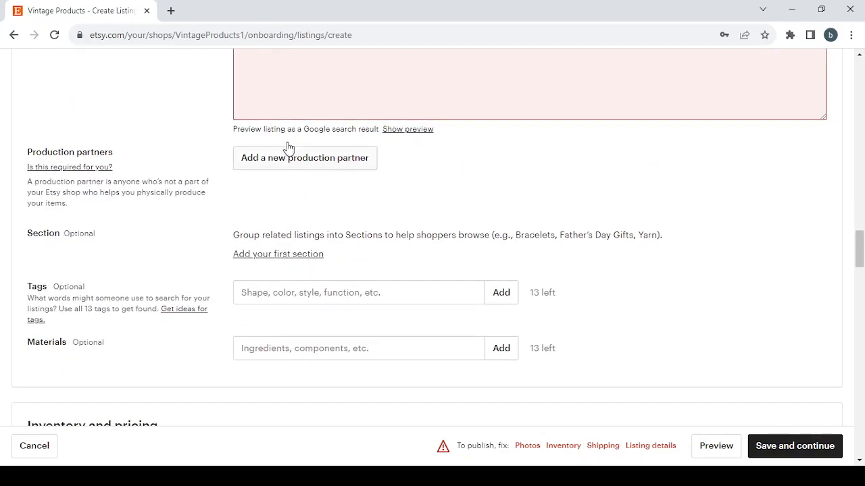
click(325, 159)
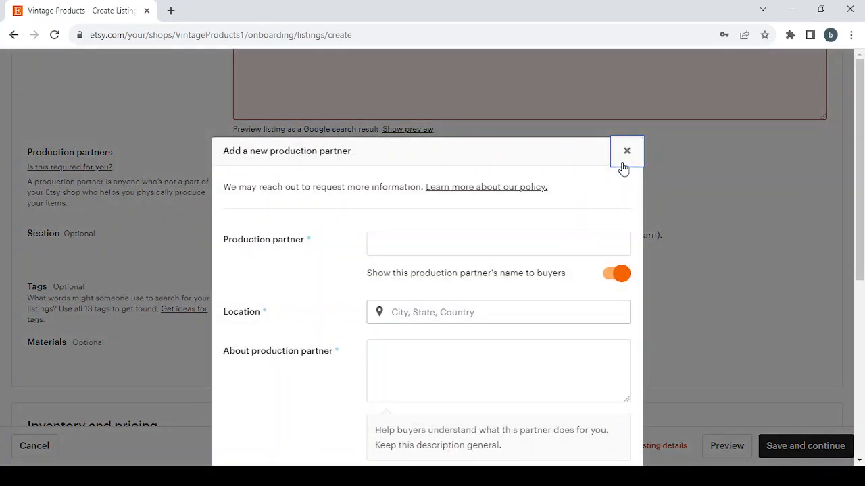
click(622, 164)
- Review the listing's section, tags and materials fields and the inventory and pricing fields
scroll(373, 202, down, 1)
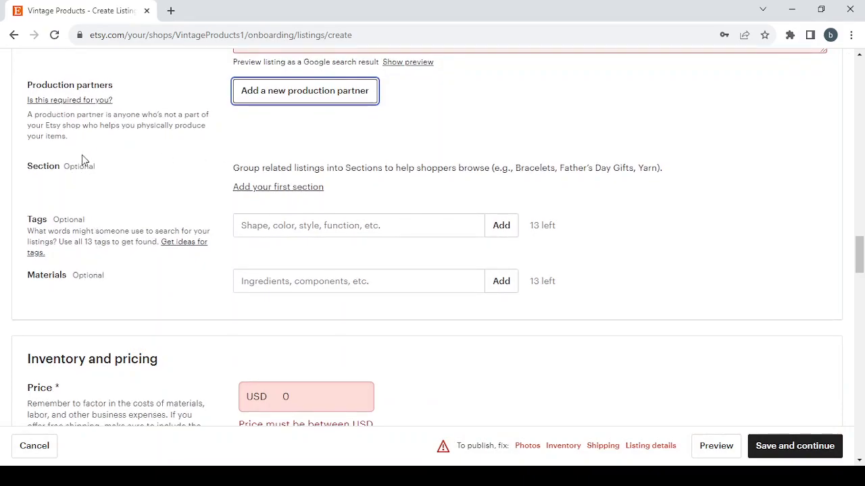
scroll(268, 194, down, 3)
scroll(268, 194, down, 2)
scroll(268, 195, up, 1)
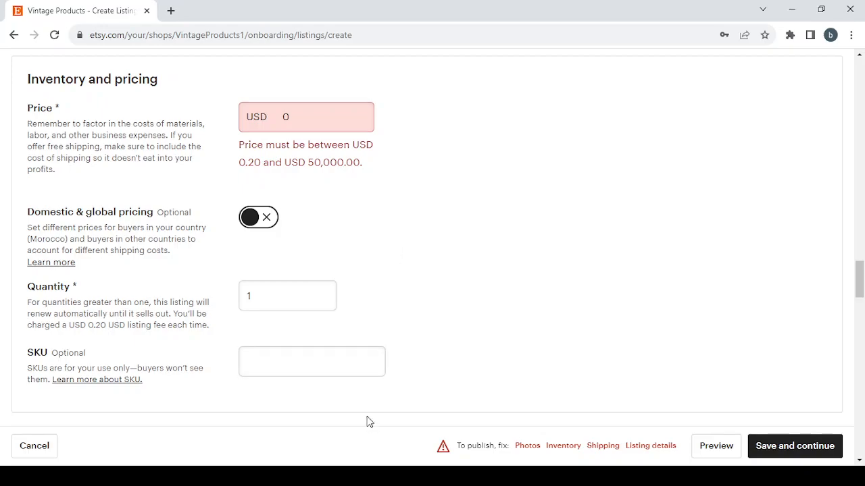
click(378, 477)
click(463, 202)
- Review the shipping options, including the processing time choices, down to the returns and exchanges policy
scroll(464, 202, down, 9)
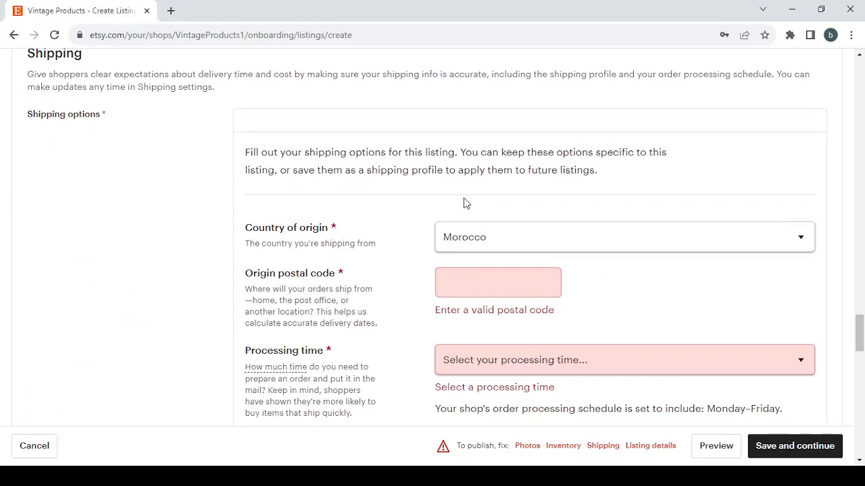
scroll(465, 200, down, 3)
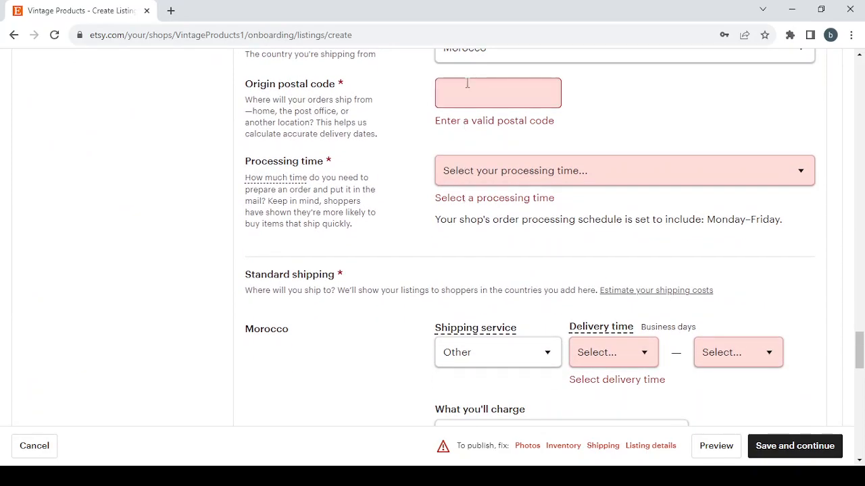
click(536, 181)
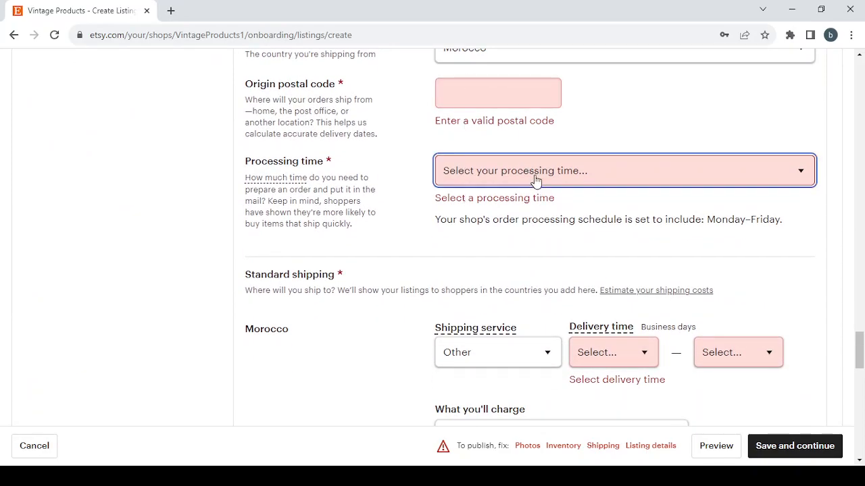
click(531, 257)
scroll(530, 257, down, 12)
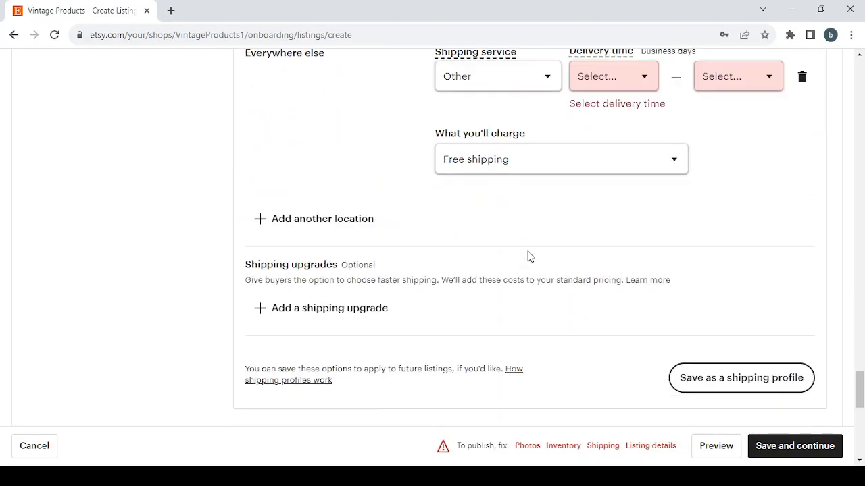
scroll(530, 256, down, 2)
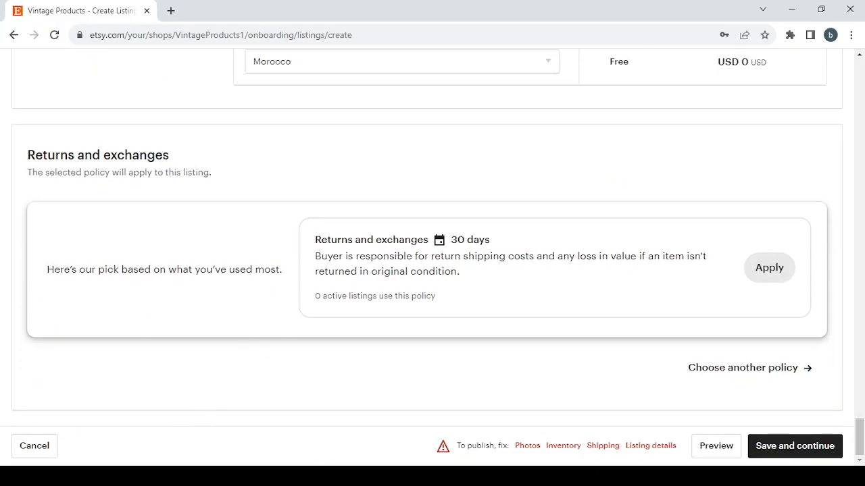